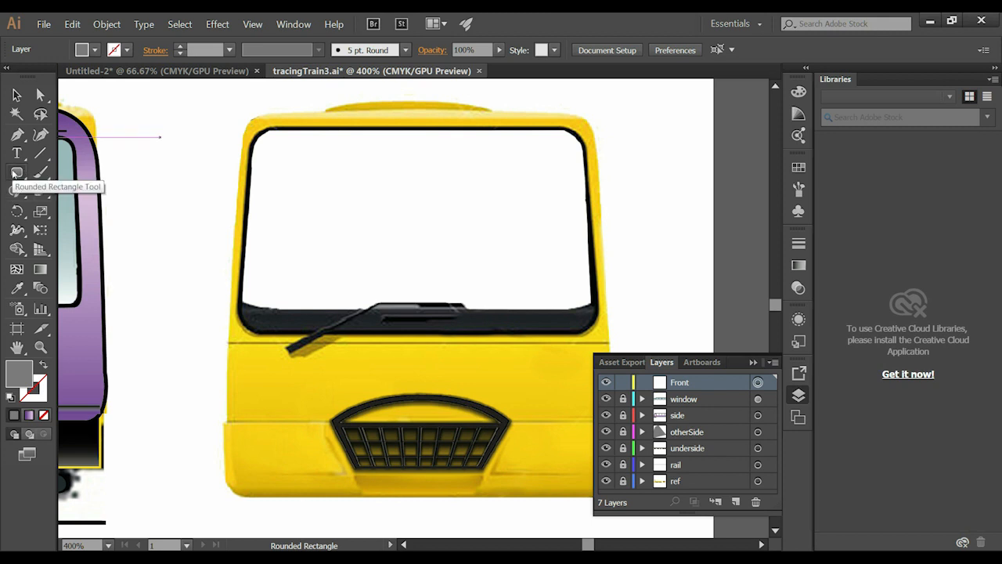
Step: Draw a grey rounded rectangle on the Front layer over the yellow train's front, from the windshield's upper edge to the body's base
drag(14, 174, 105, 195)
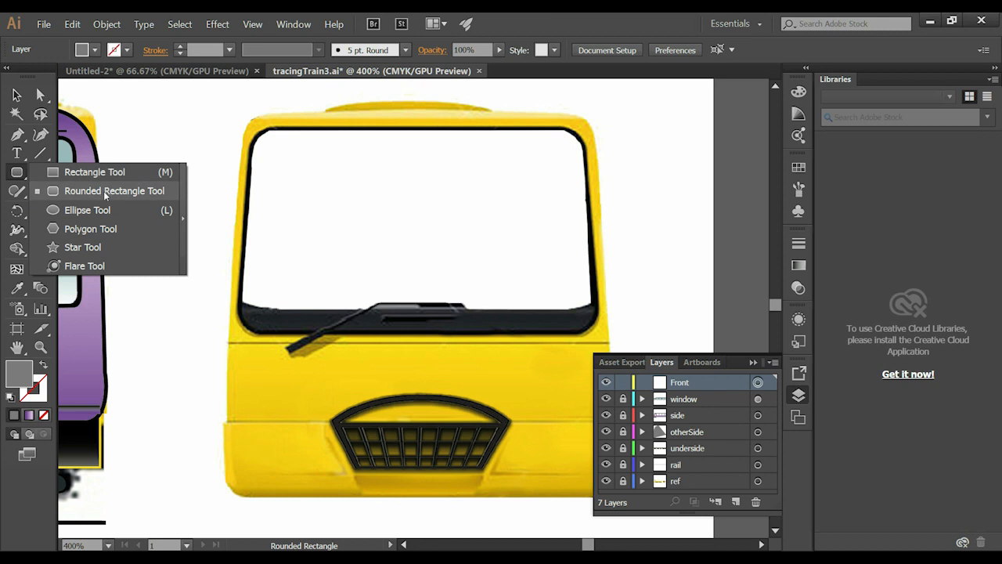
drag(105, 195, 105, 195)
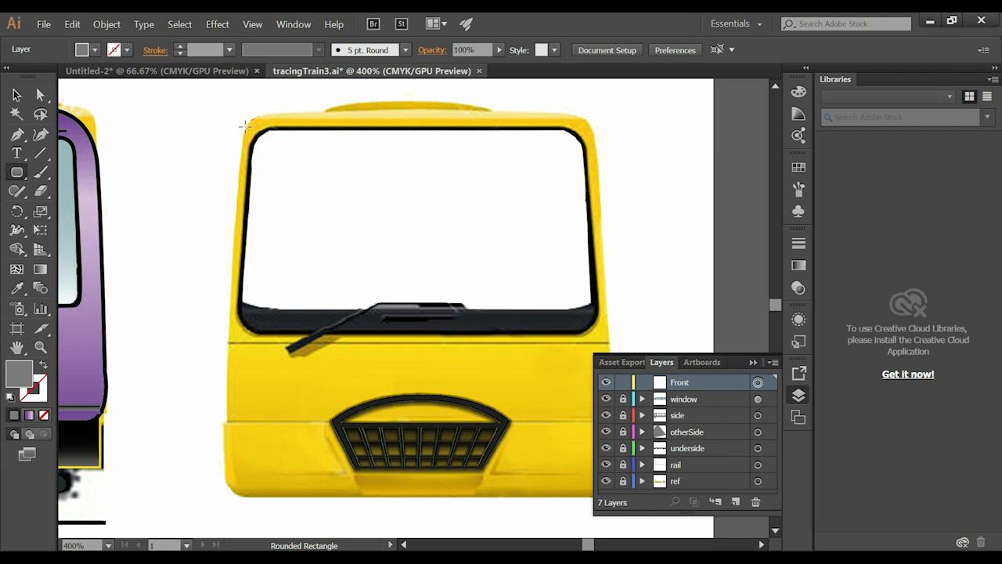
drag(245, 123, 593, 495)
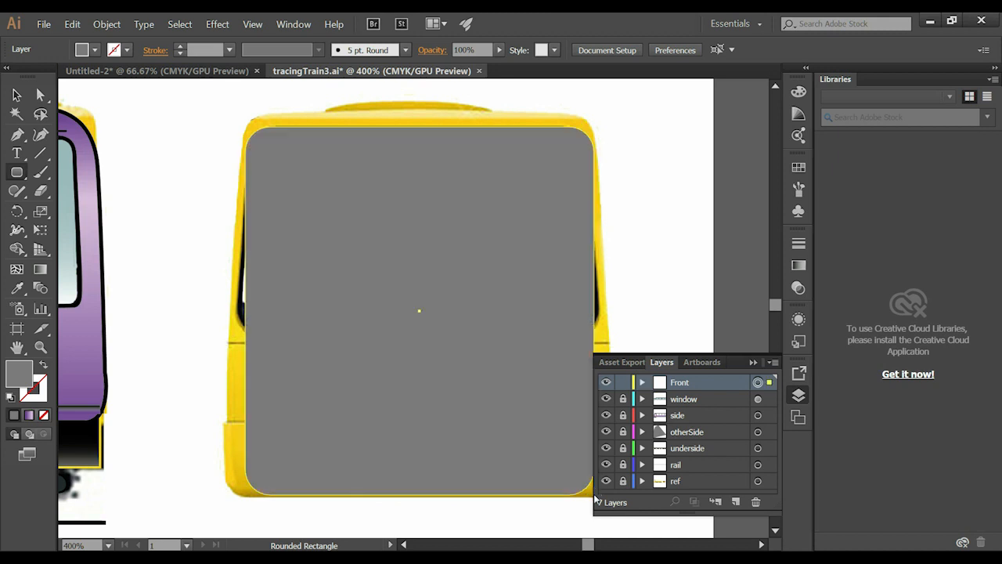
click(751, 363)
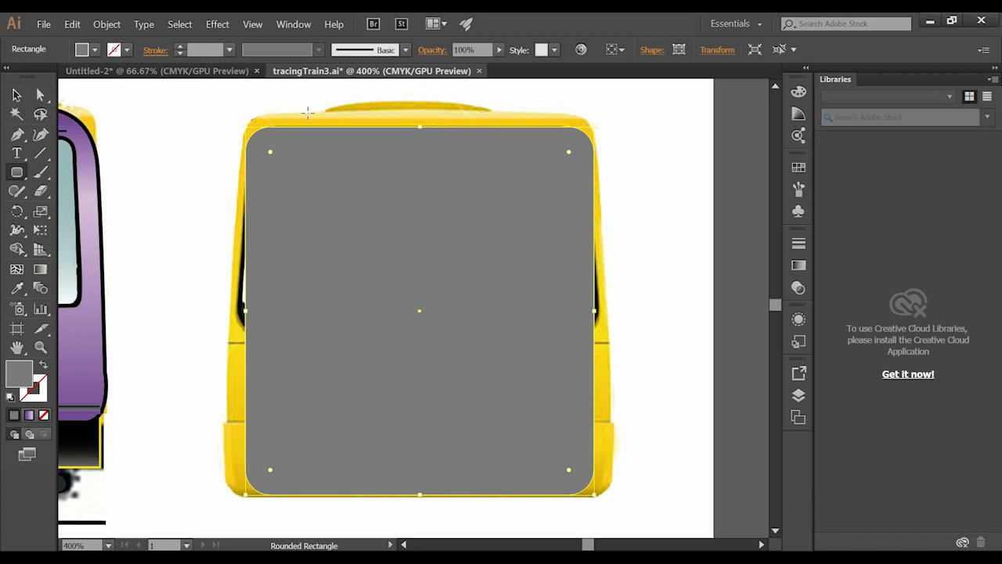
Step: Move the rectangle's lower corner anchor points outward so its base and rounded corners match the reference train's wider bottom
click(40, 95)
drag(253, 494, 226, 473)
drag(600, 473, 612, 472)
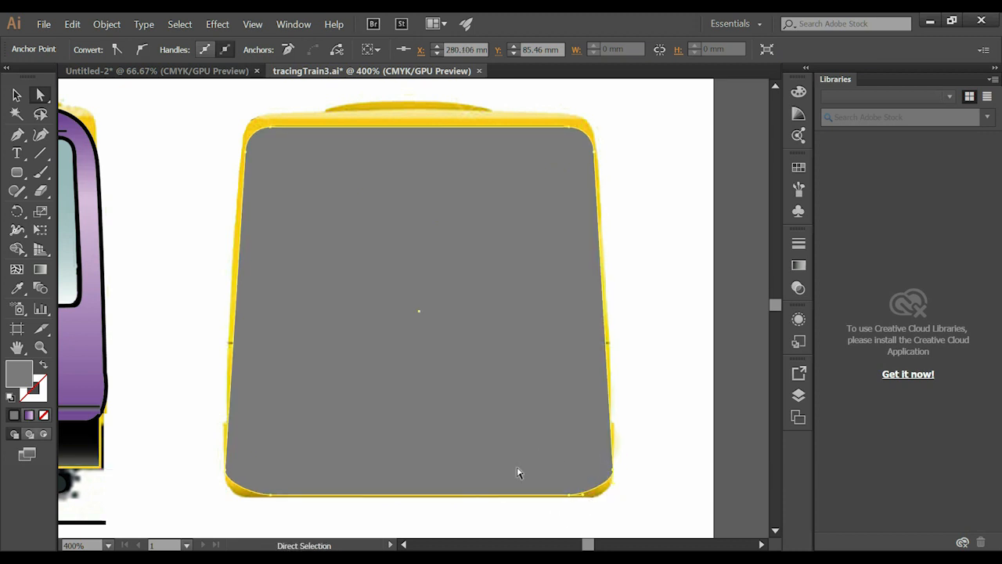
drag(570, 496, 592, 499)
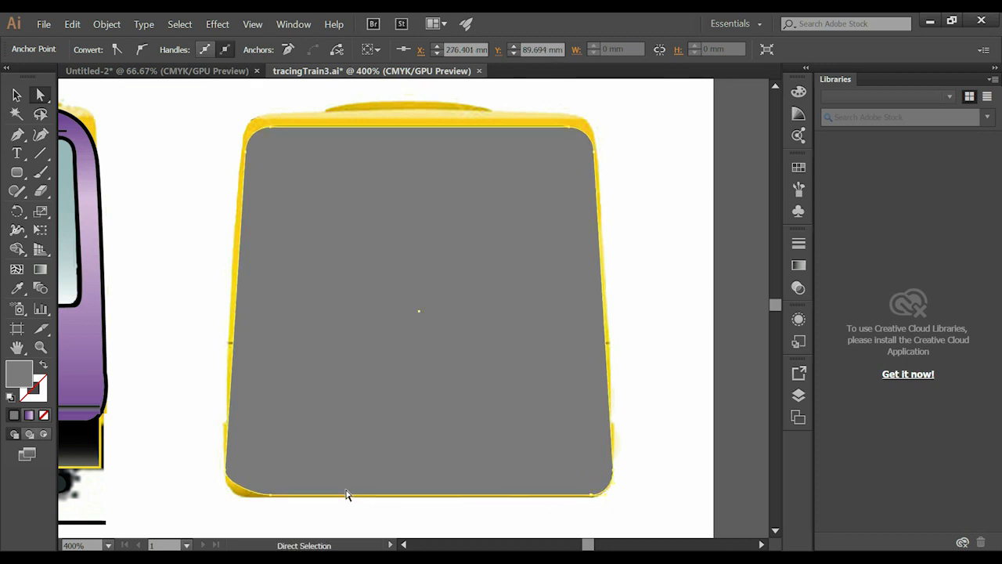
click(273, 499)
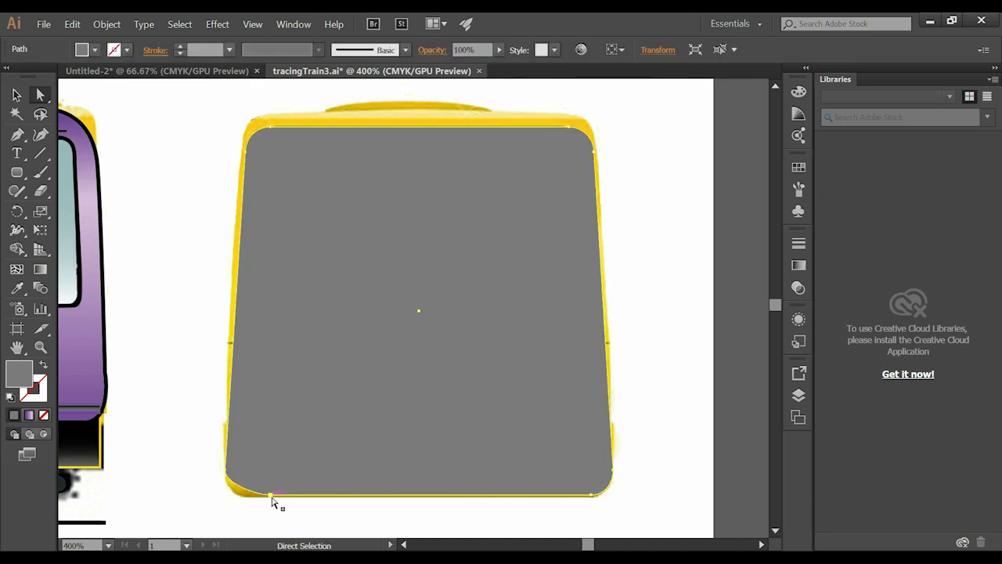
drag(272, 499, 249, 495)
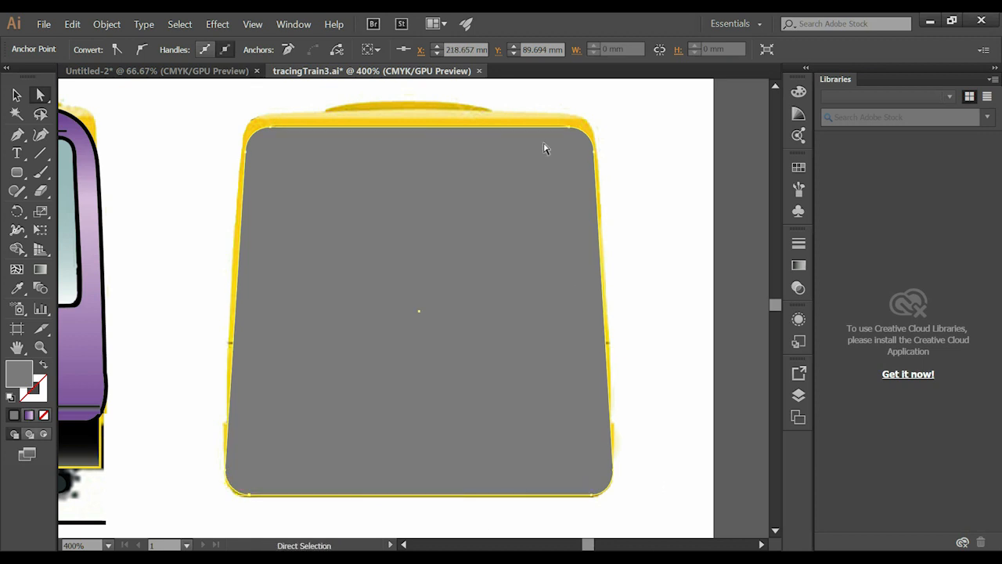
Step: Move the shape's upper corner anchor points up to the reference train's roof edge
drag(568, 128, 568, 129)
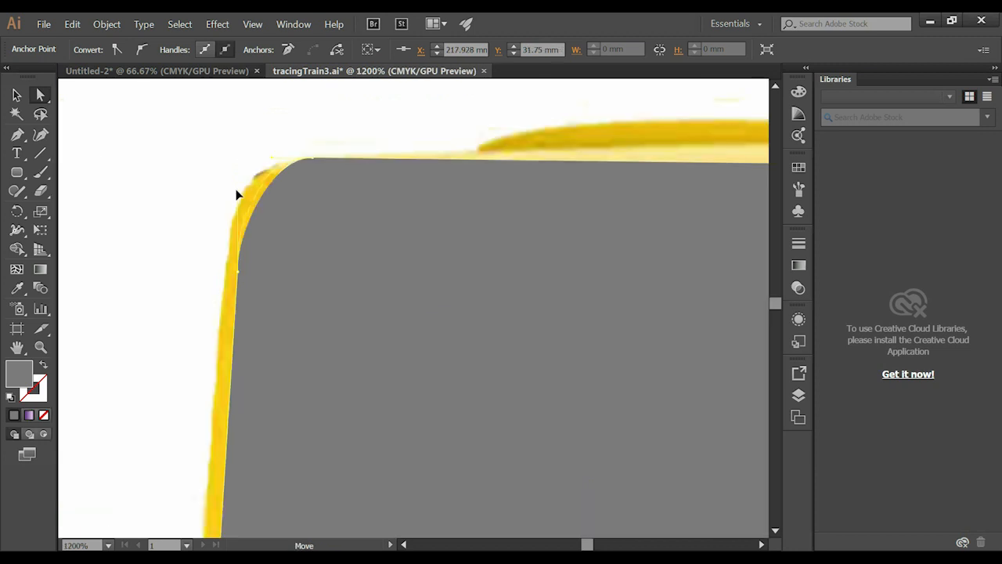
drag(236, 189, 235, 194)
key(z)
alt+click(552, 278)
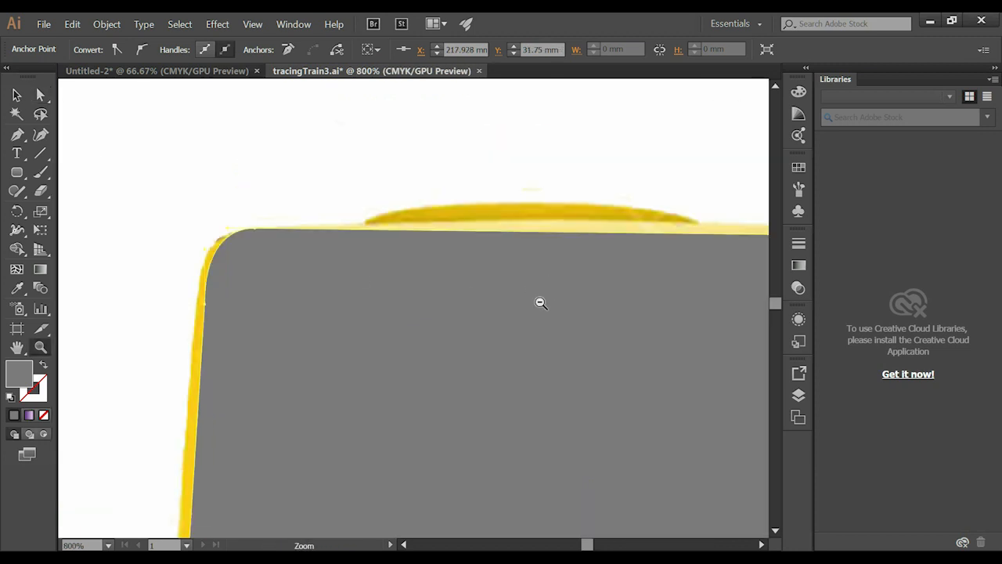
alt+click(541, 304)
alt+click(496, 349)
alt+click(433, 376)
drag(459, 316, 472, 306)
key(v)
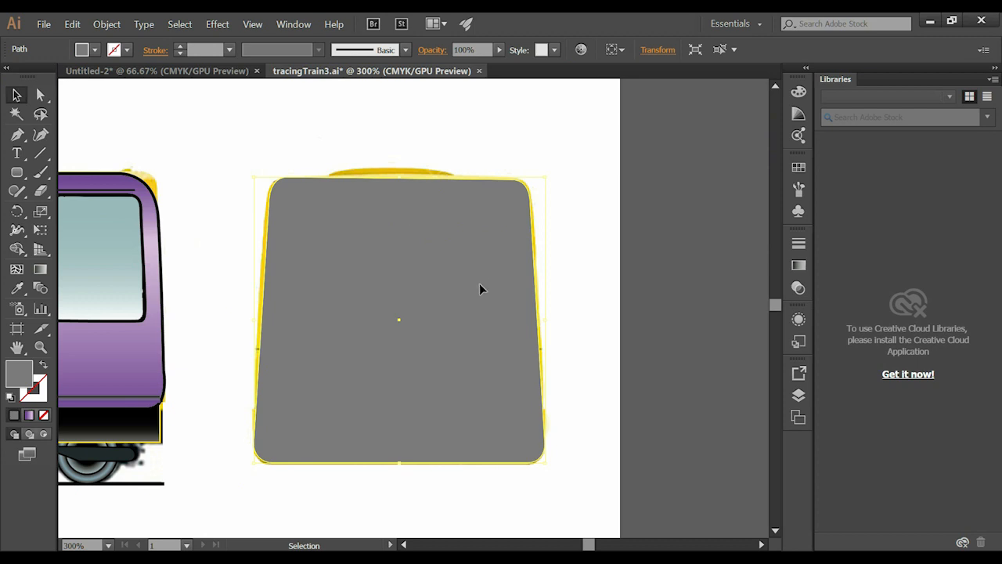
Step: Add an anchor point at mid-height on both the left and right sides of the grey shape
key(a)
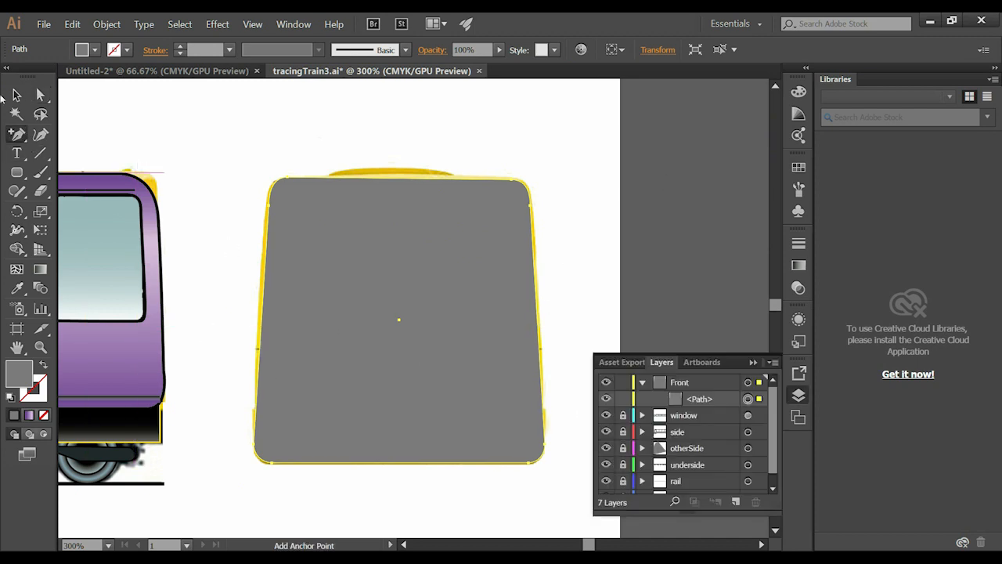
key(z)
click(360, 328)
drag(360, 328, 242, 263)
key(p)
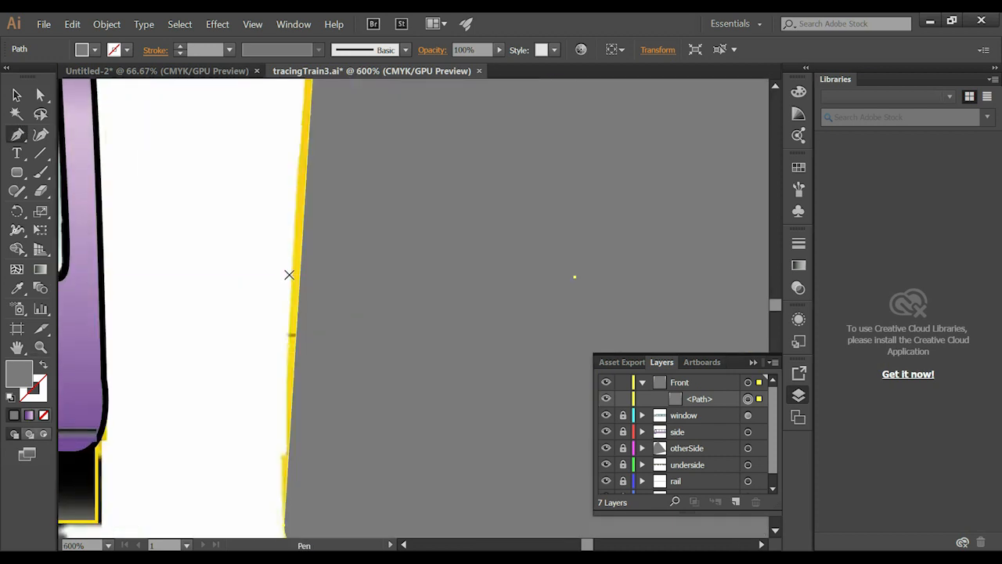
key(z)
alt+click(425, 311)
drag(425, 310, 352, 300)
key(p)
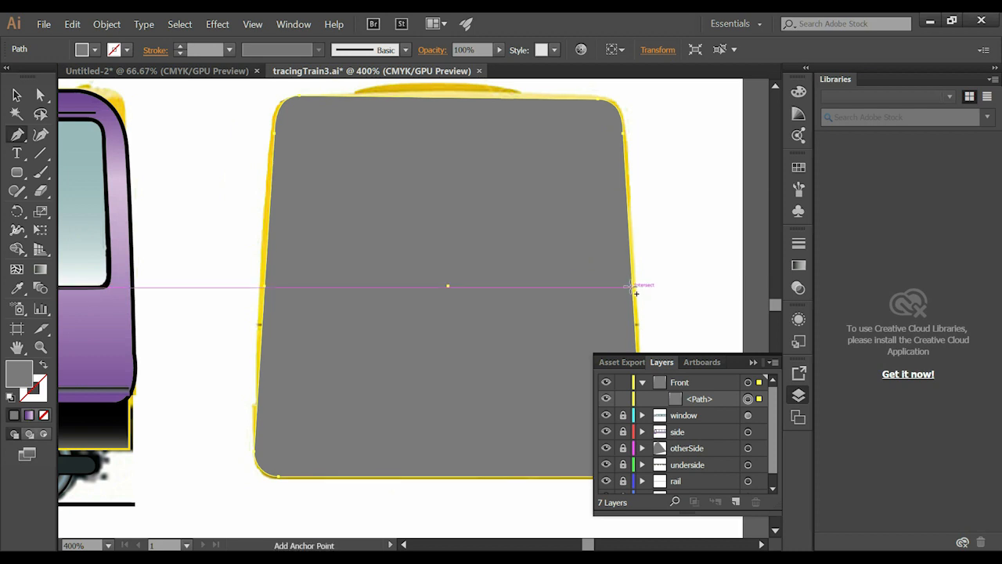
click(632, 286)
Step: Move the two mid-height anchor points outward to the reference outline, at about X 215.6 mm on the left and 279.4 mm on the right
key(a)
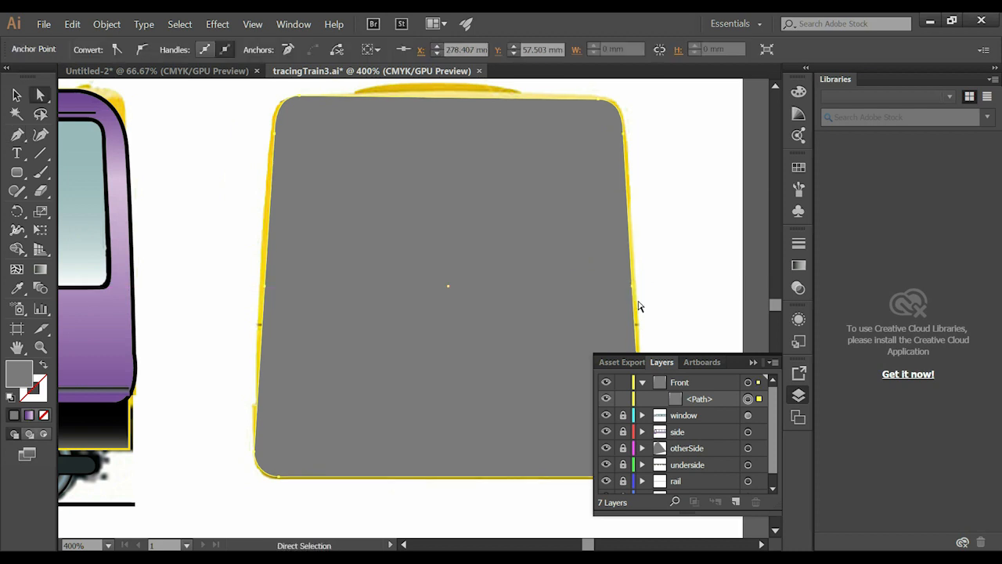
click(263, 306)
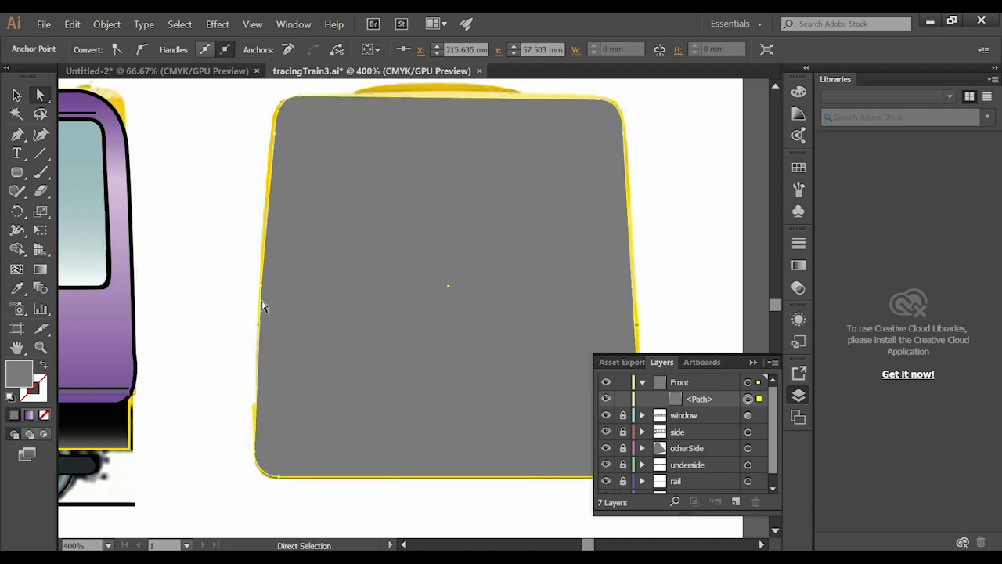
click(638, 285)
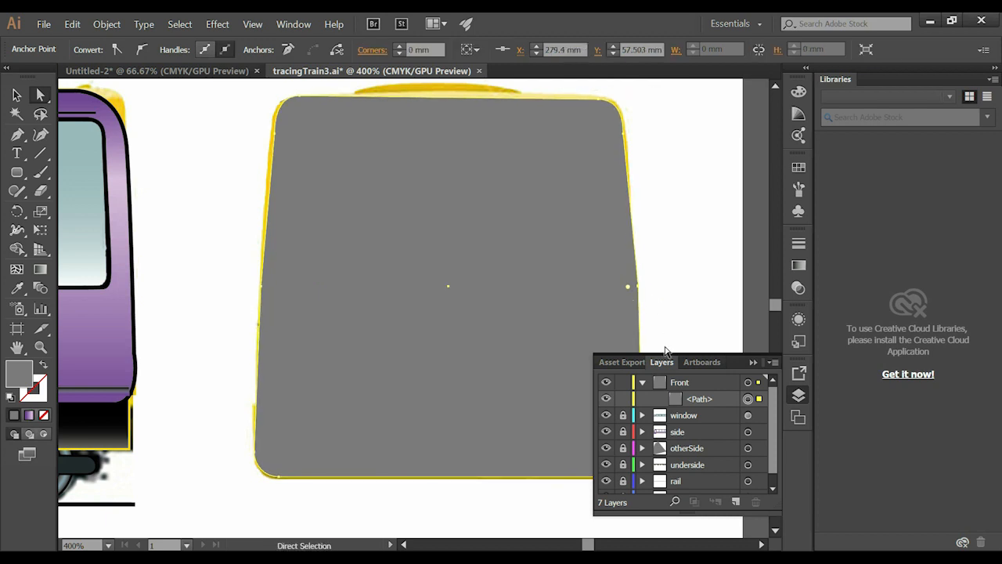
click(752, 361)
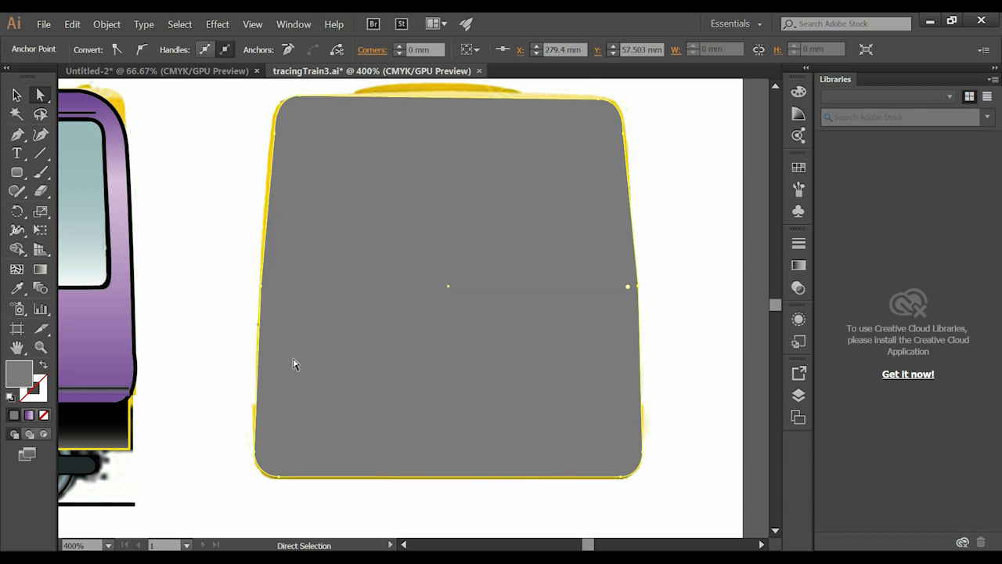
click(262, 287)
click(274, 302)
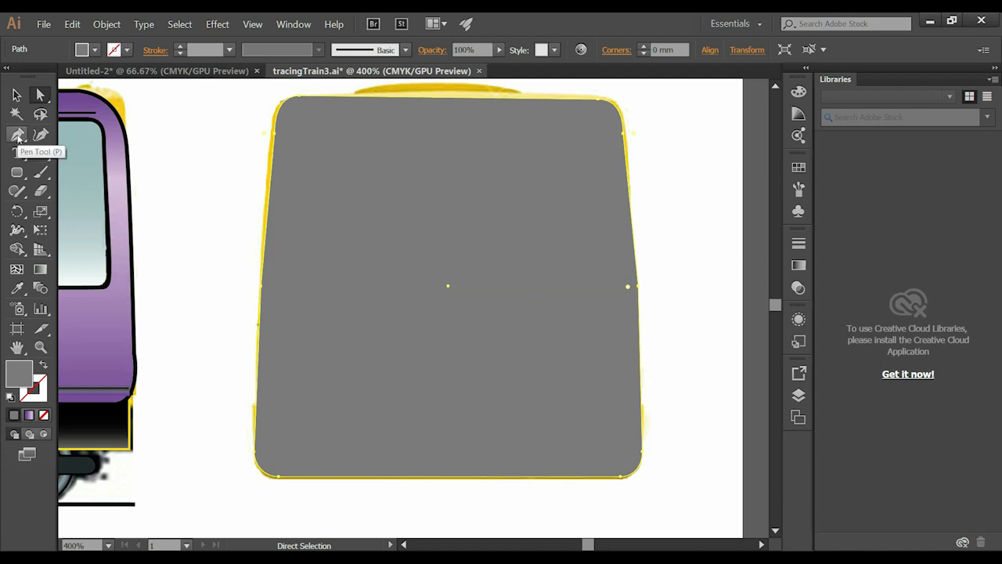
Step: Convert the left mid-height anchor point to a smooth point with the Anchor Point tool so that side curves gently along the reference
key(z)
click(273, 288)
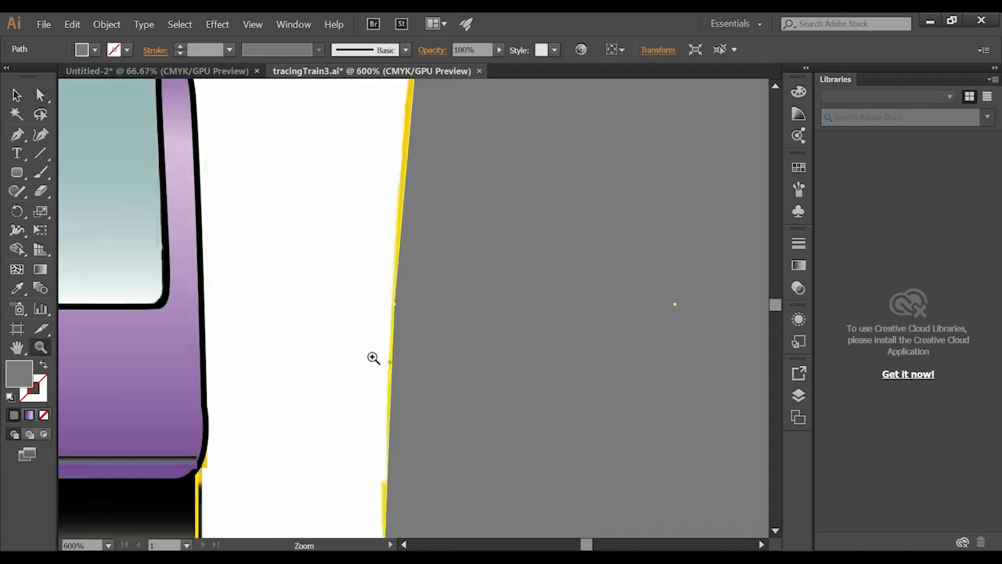
click(405, 311)
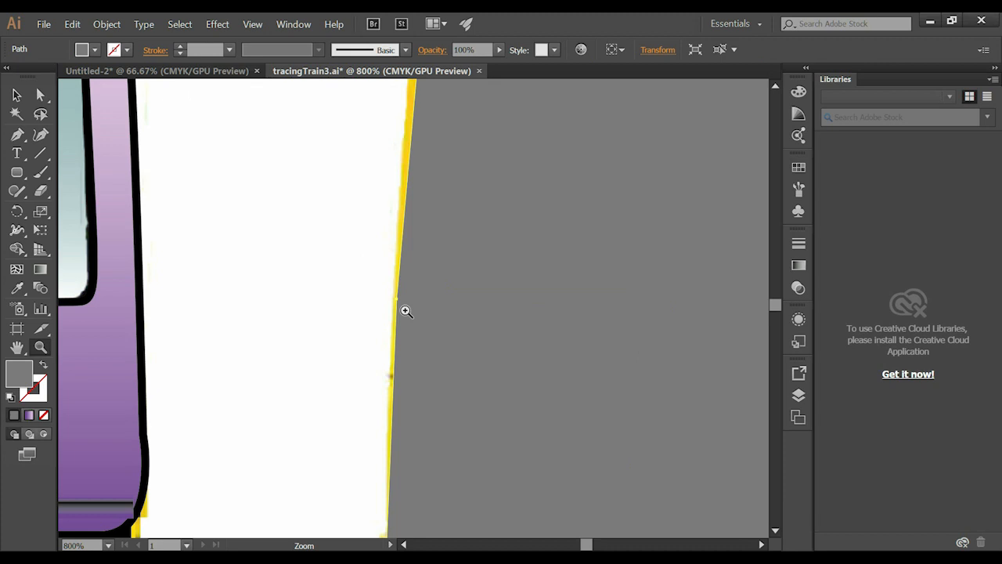
click(19, 135)
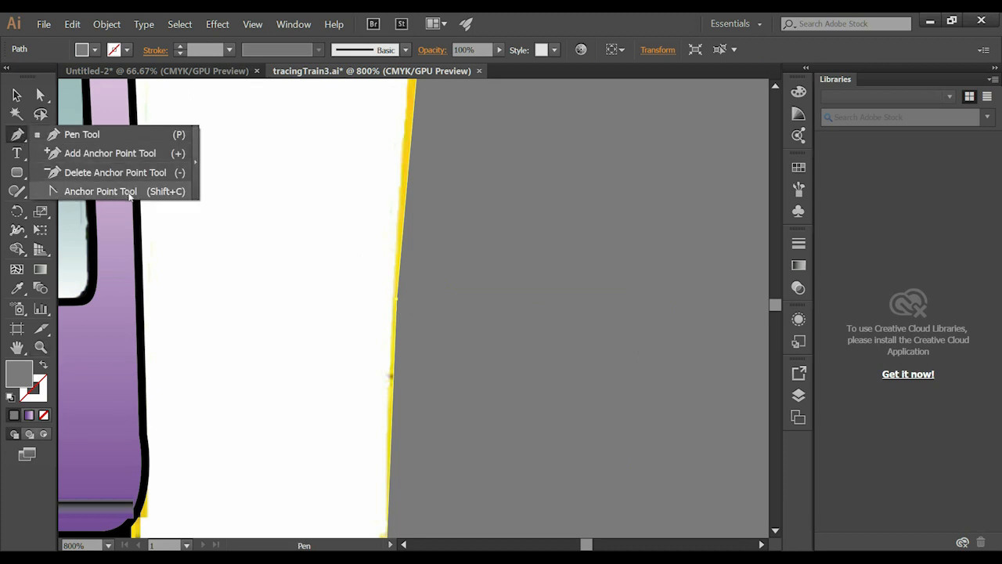
click(130, 191)
click(18, 138)
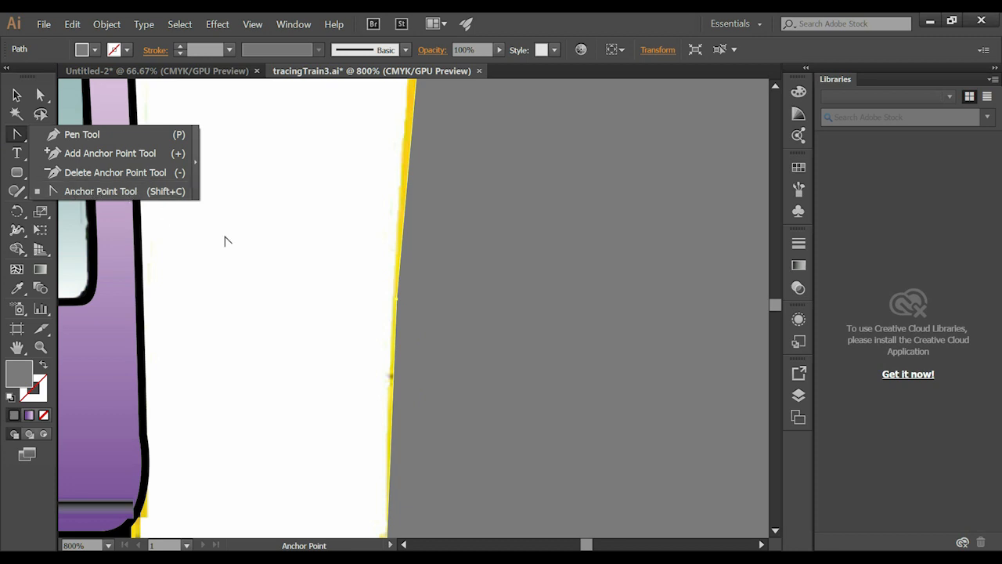
click(49, 54)
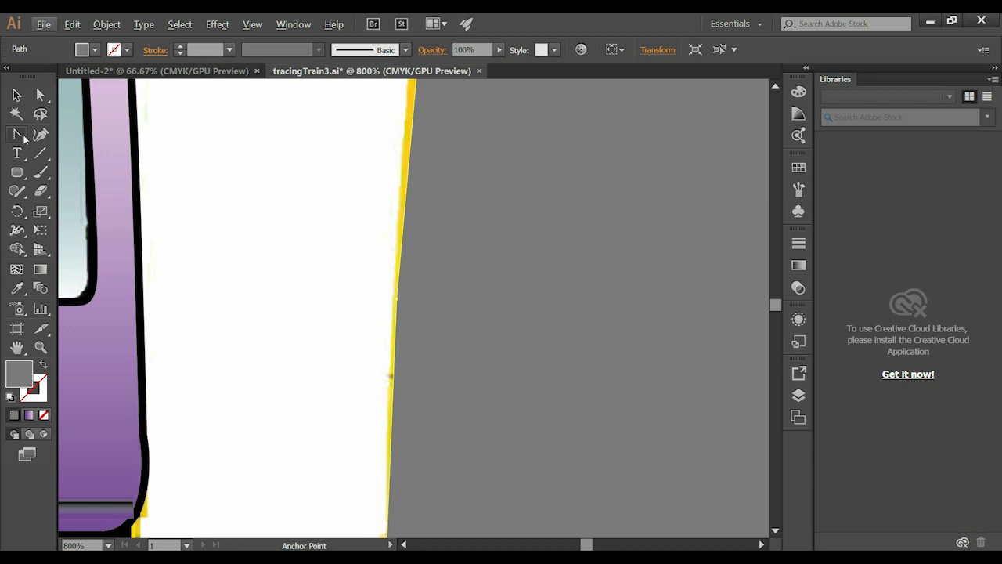
drag(19, 136, 102, 192)
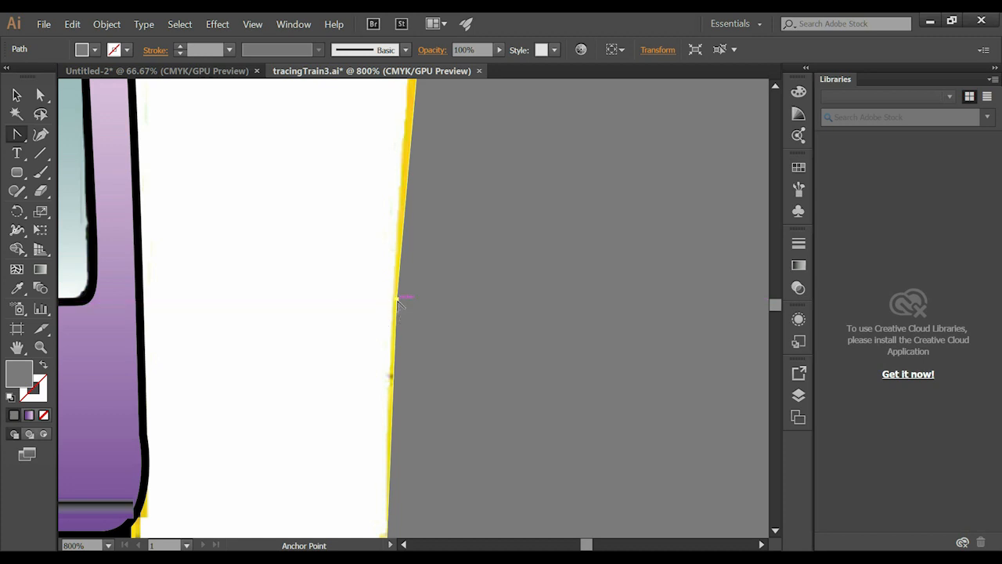
drag(397, 302, 400, 236)
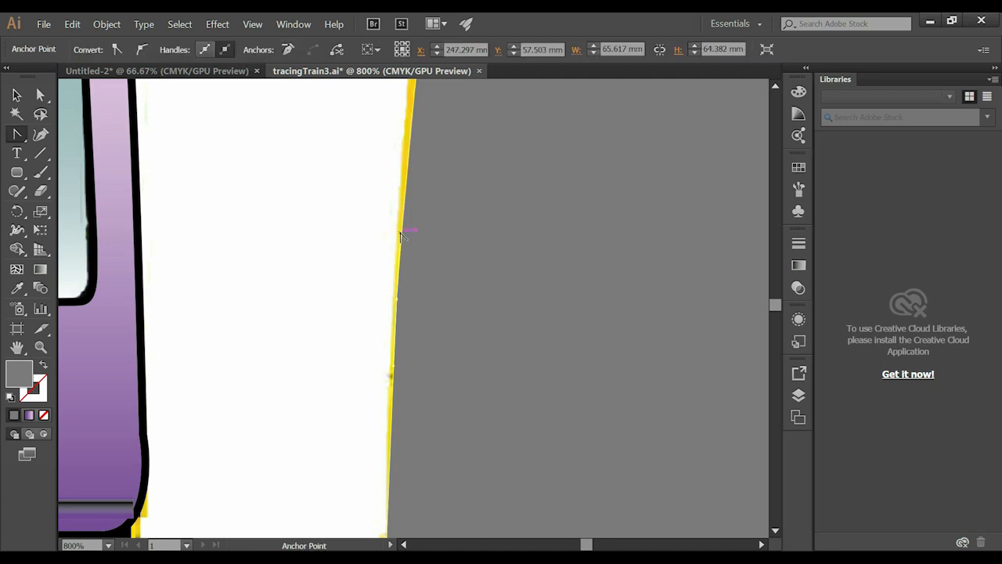
Step: Convert the right mid-height anchor point to a smooth point with handles running along the side, undoing the first distorted attempt
key(z)
alt+click(617, 349)
drag(550, 344, 180, 321)
click(17, 134)
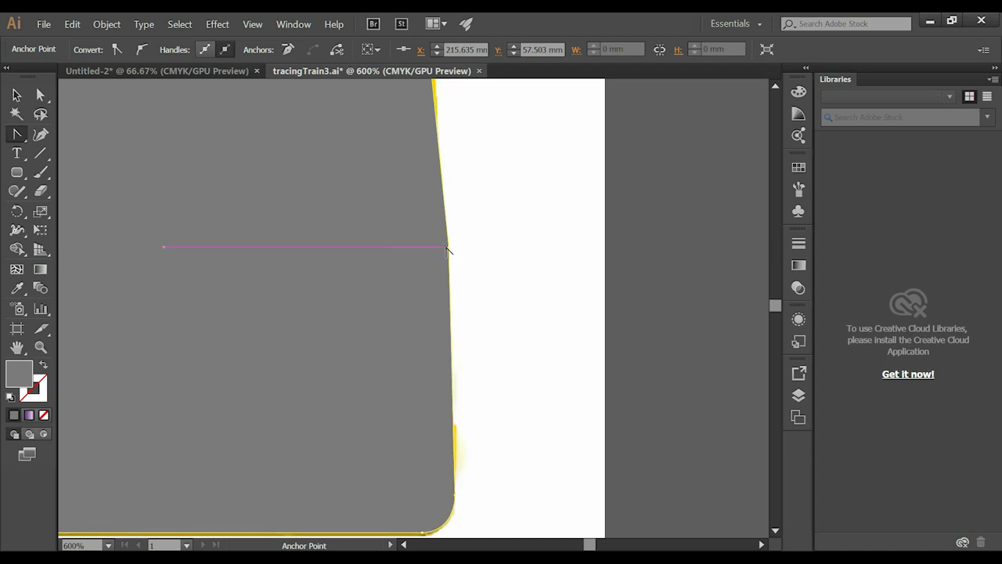
drag(448, 247, 560, 198)
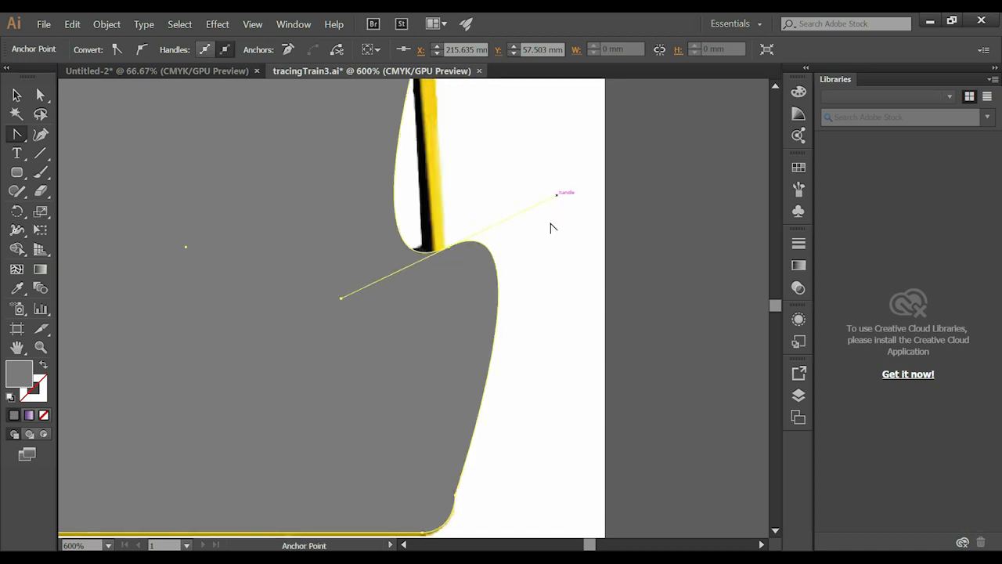
key(ctrl+z)
drag(447, 243, 455, 354)
key(z)
alt+click(426, 305)
alt+click(322, 297)
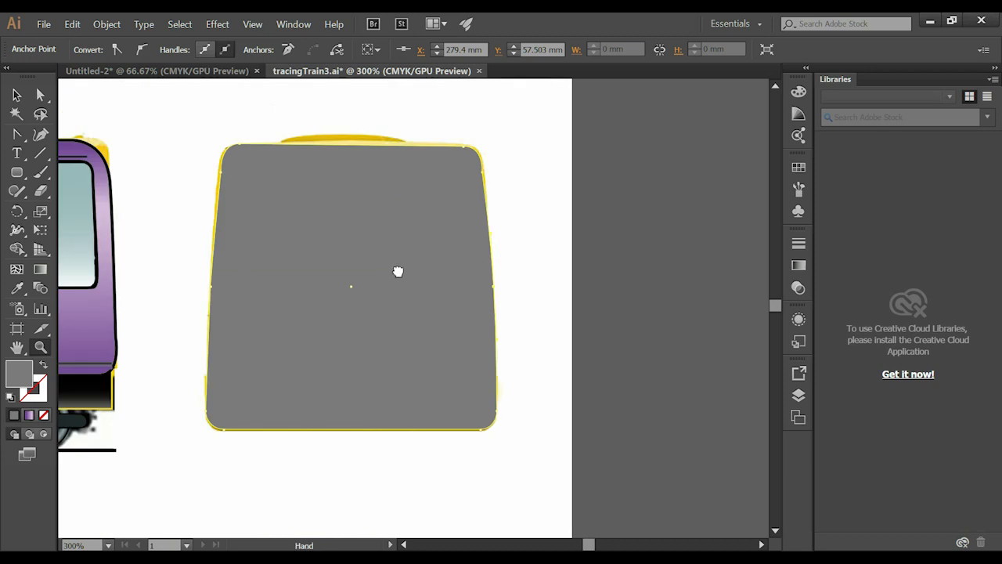
drag(396, 271, 455, 323)
Step: Fill the train front shape with a purple of hue 286° to match the train's side view
key(v)
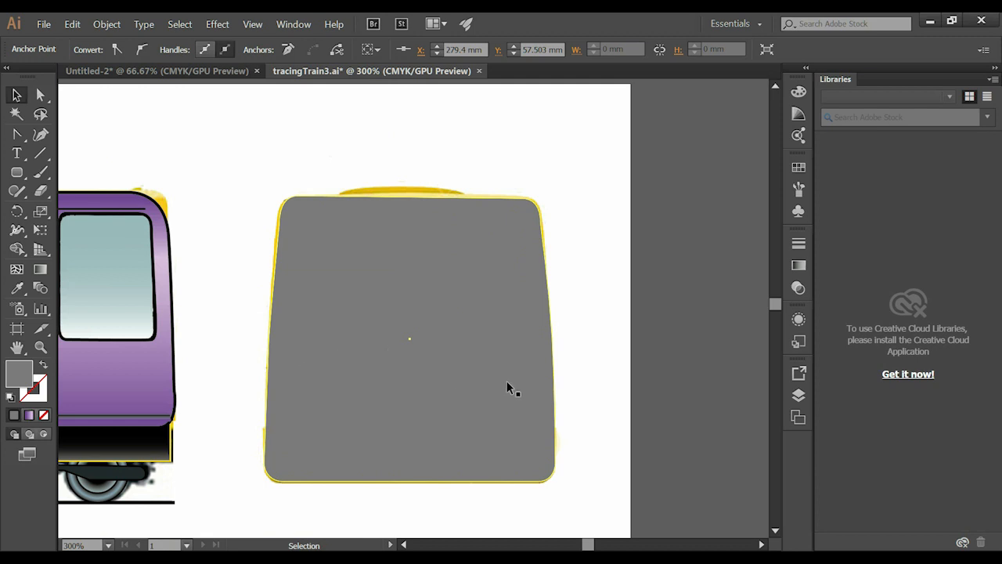
click(301, 303)
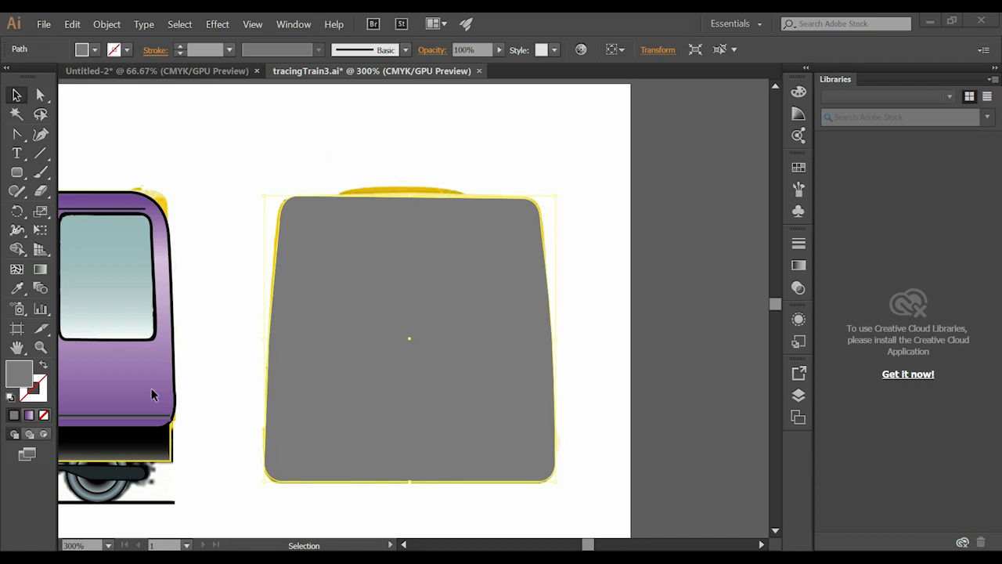
double_click(18, 373)
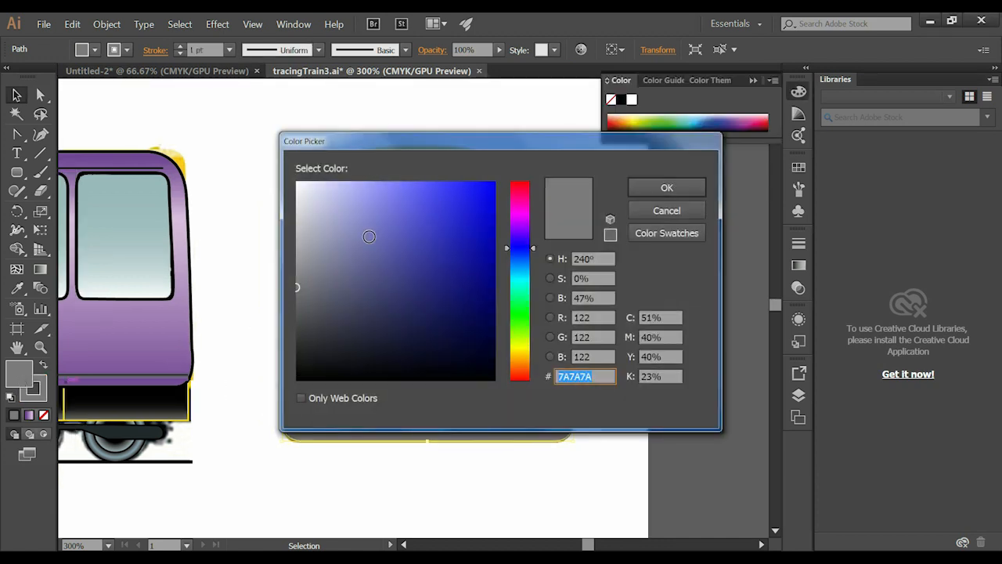
drag(439, 148, 698, 157)
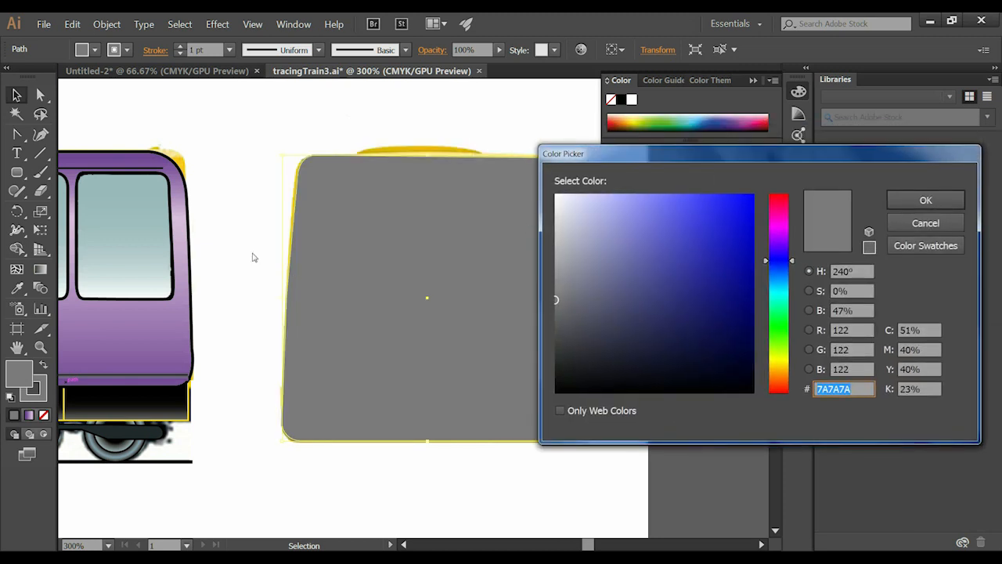
drag(786, 251, 786, 235)
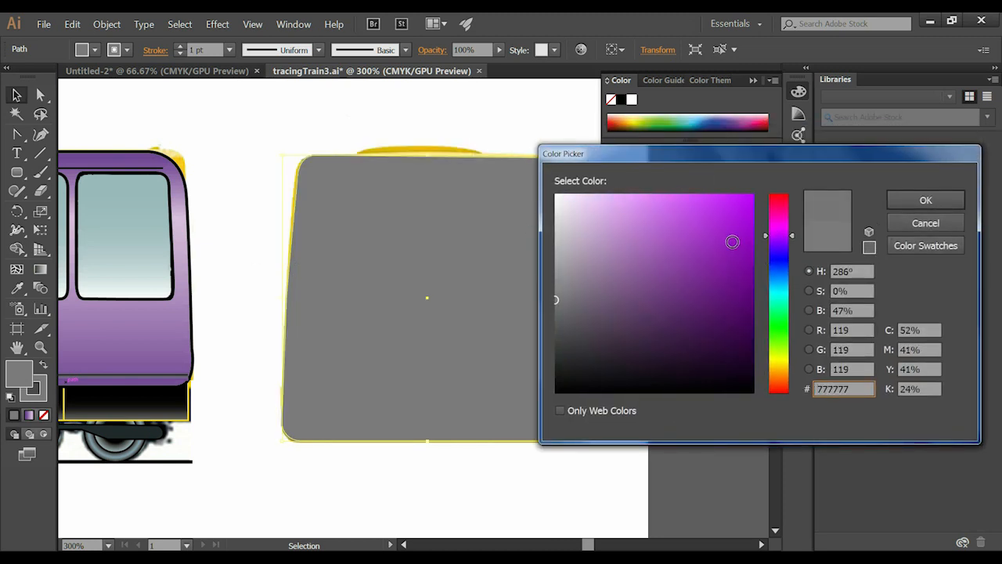
click(732, 235)
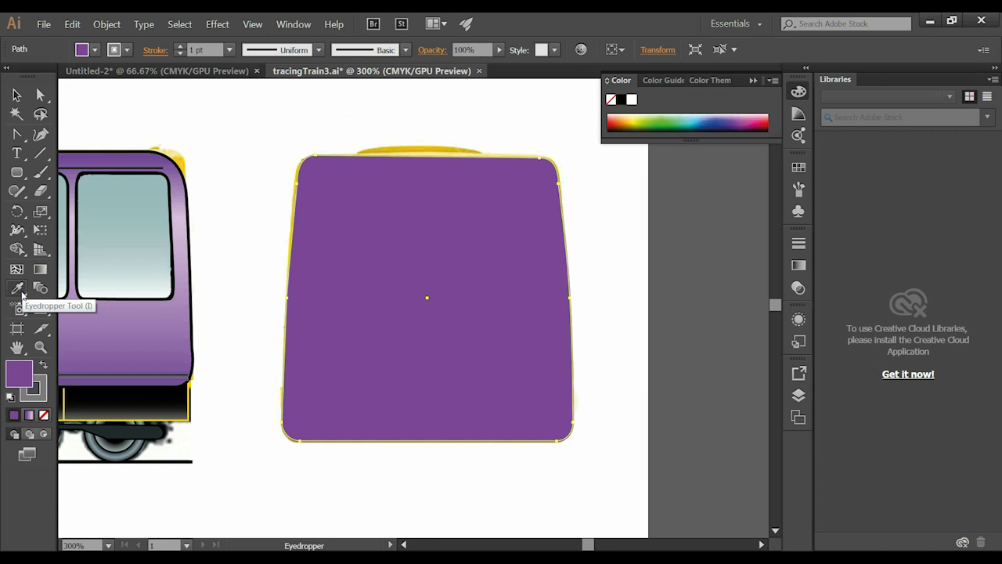
Step: Copy the side view body's purple gradient fill and 2 pt black stroke onto the train front shape with the Eyedropper
click(170, 366)
key(space)
drag(245, 309, 380, 349)
key(space)
drag(320, 320, 161, 271)
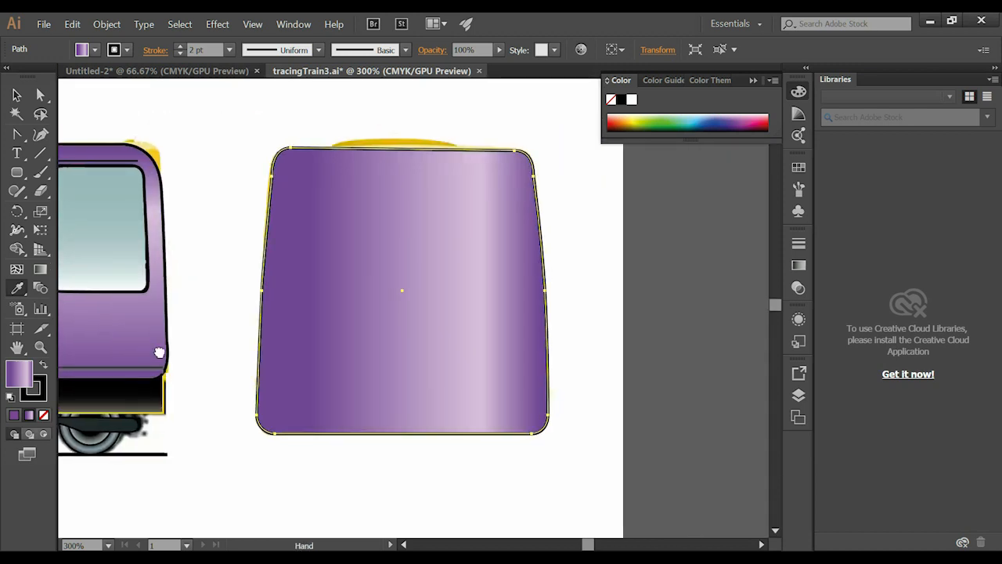
drag(147, 354, 244, 348)
key(space)
drag(267, 290, 237, 345)
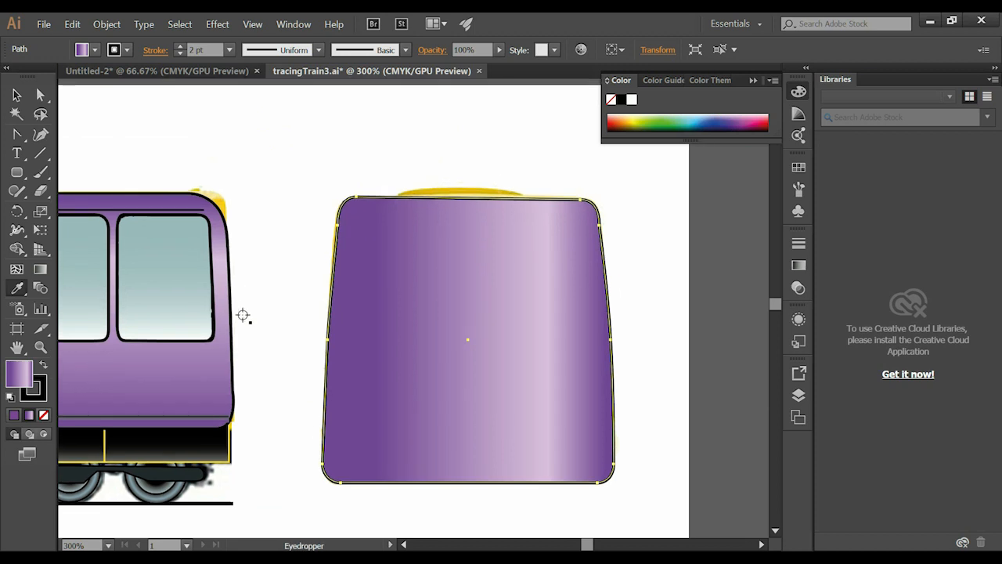
Step: Set the angle of the front shape's linear gradient to 90° so it runs vertically
key(shift+F6)
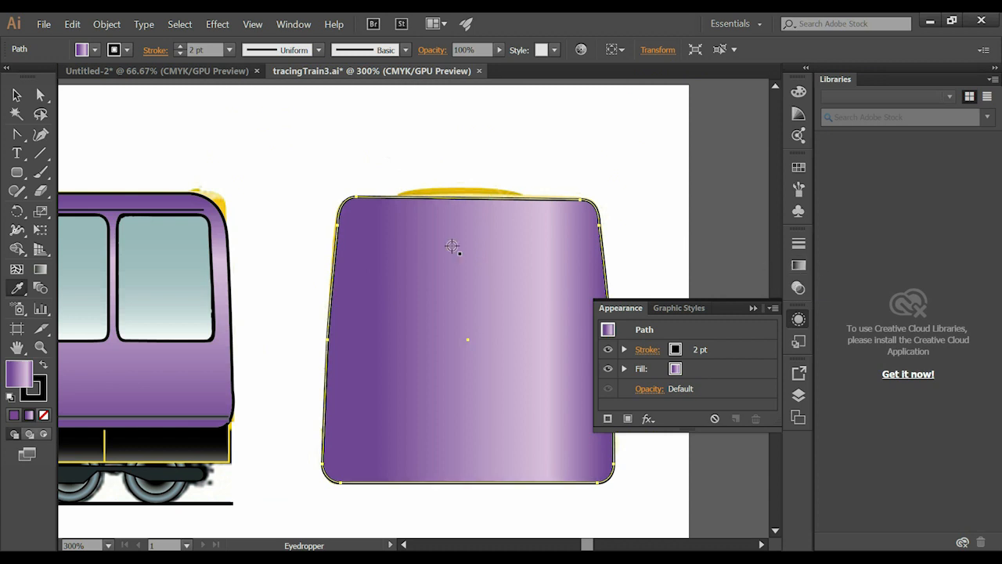
click(797, 265)
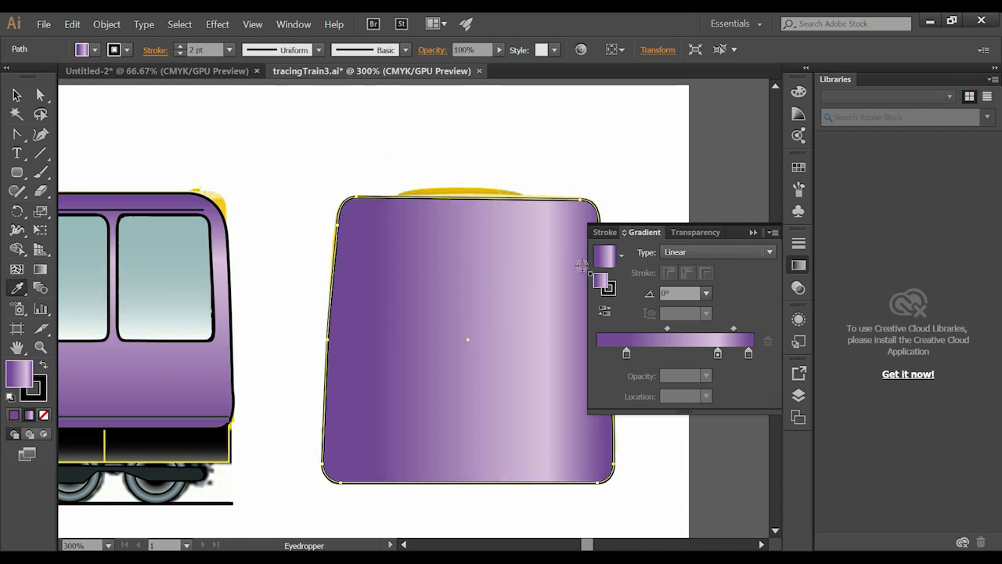
click(708, 293)
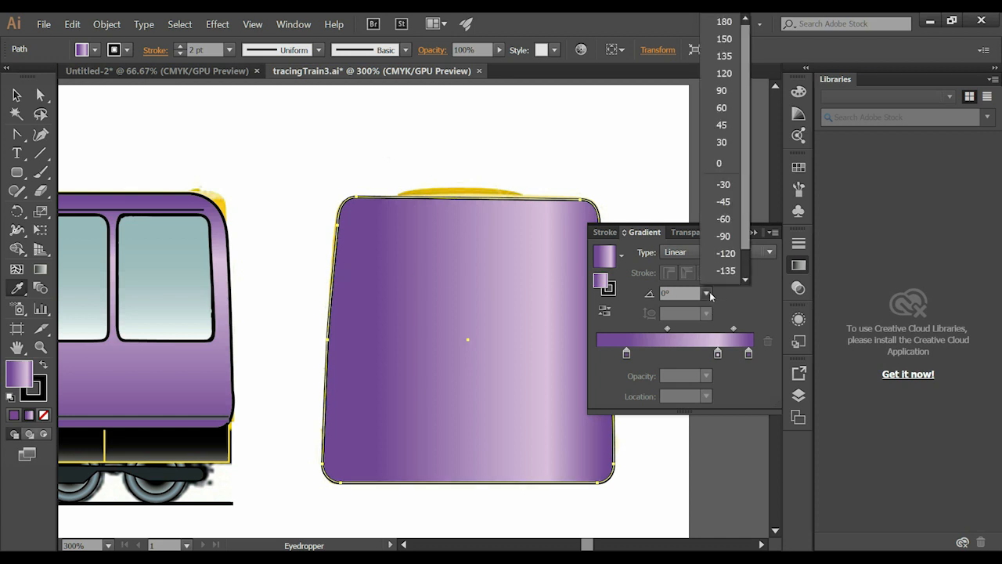
click(720, 91)
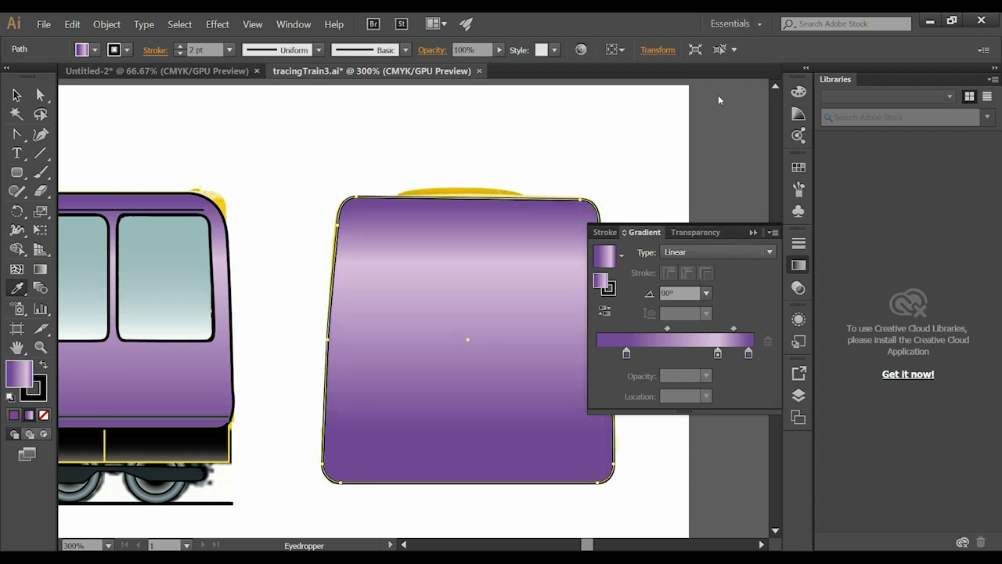
Step: Try gradient angles of -90° and -60° on the front shape, then restore 90°
click(707, 294)
click(723, 236)
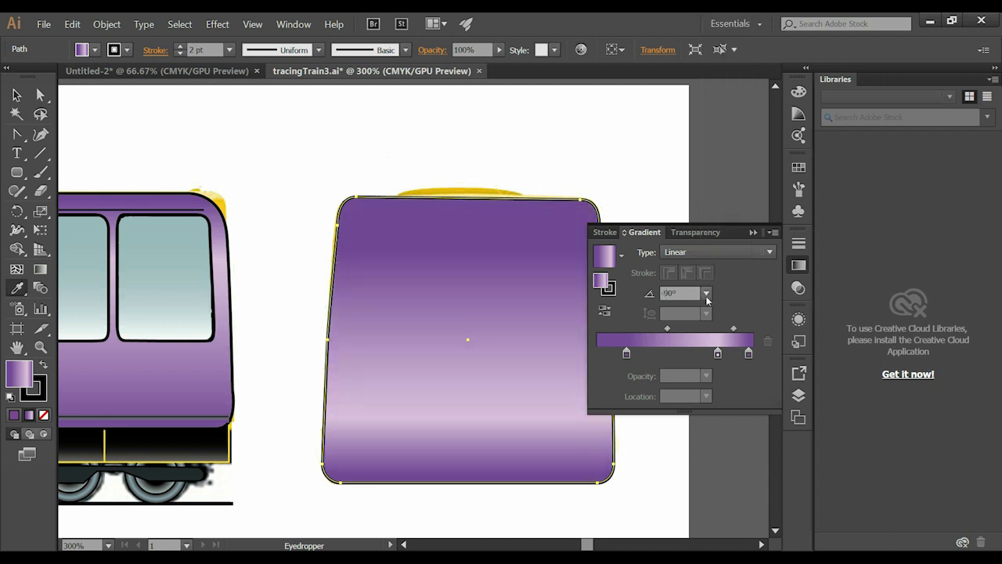
click(707, 294)
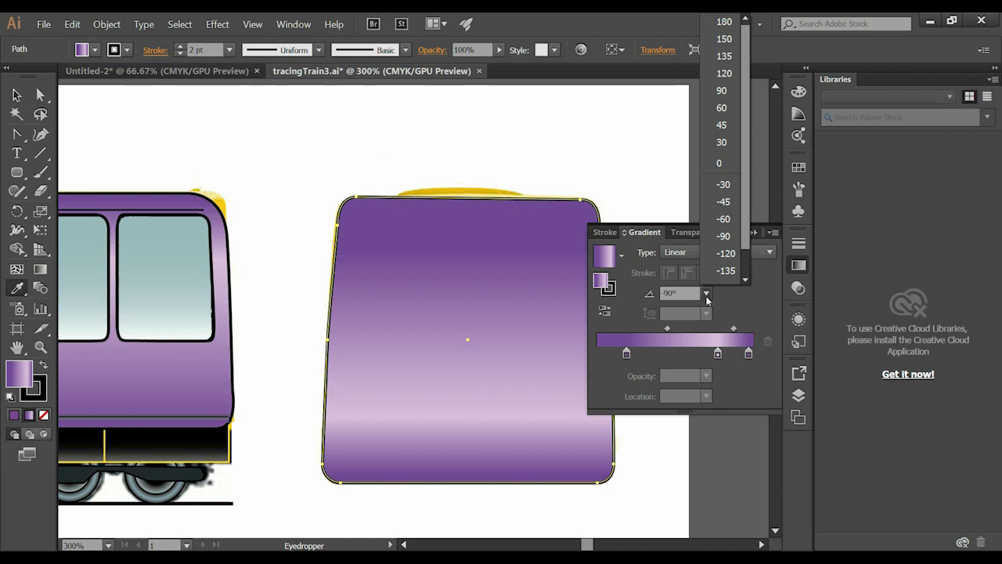
click(724, 219)
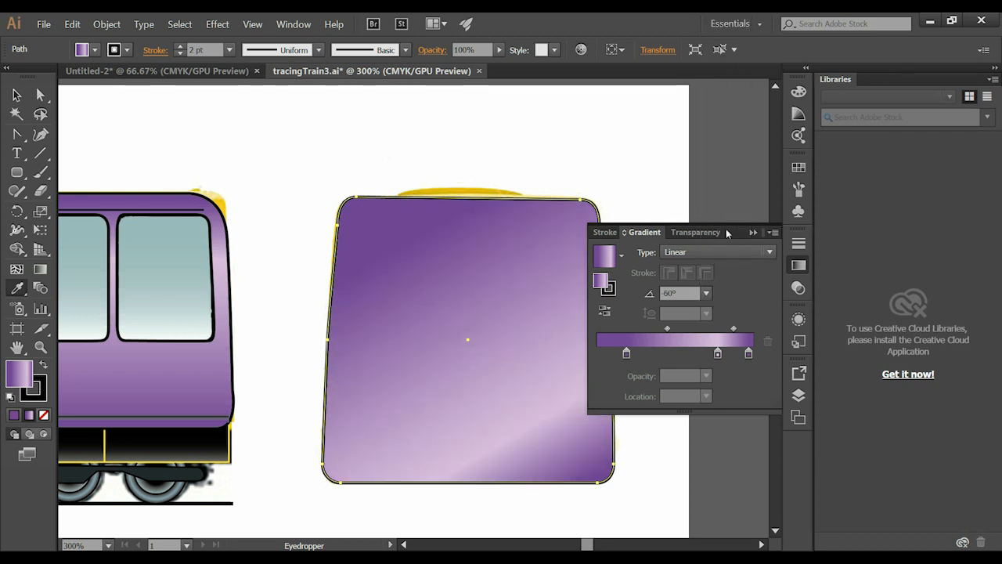
click(706, 295)
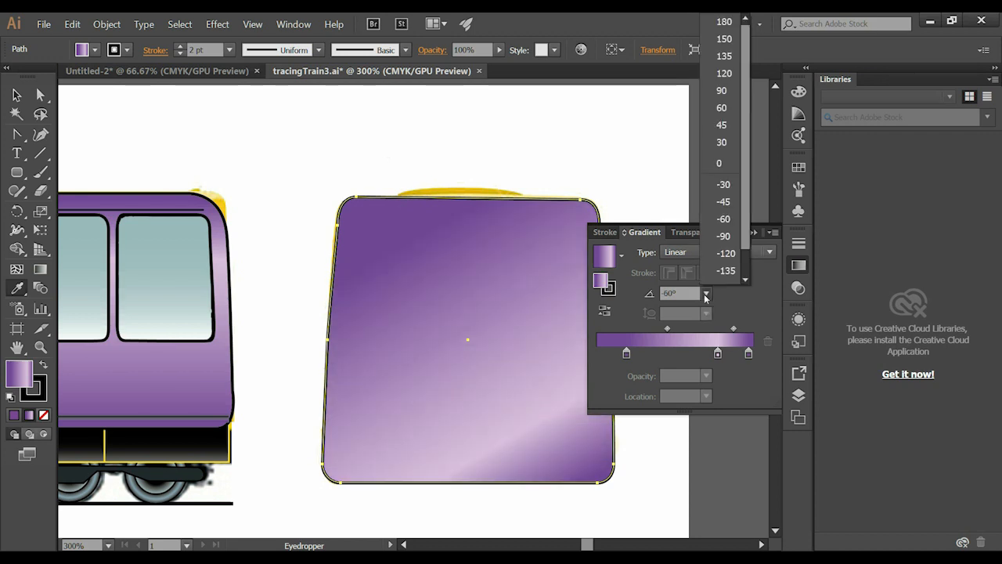
click(724, 91)
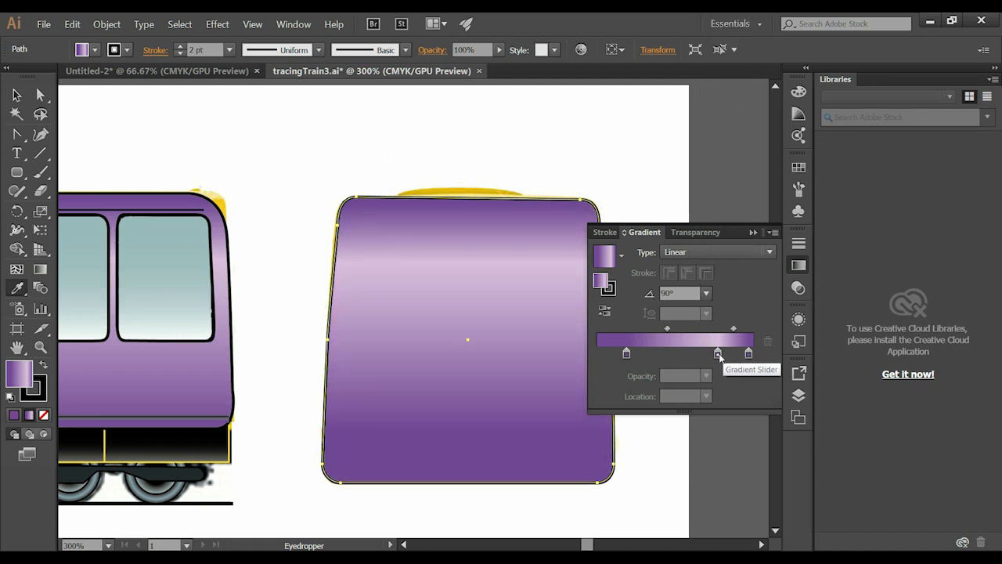
Step: Recolor the gradient's light stop to a mid purple of C 28.24, M 47.06, Y 0, K 0
click(717, 355)
double_click(718, 355)
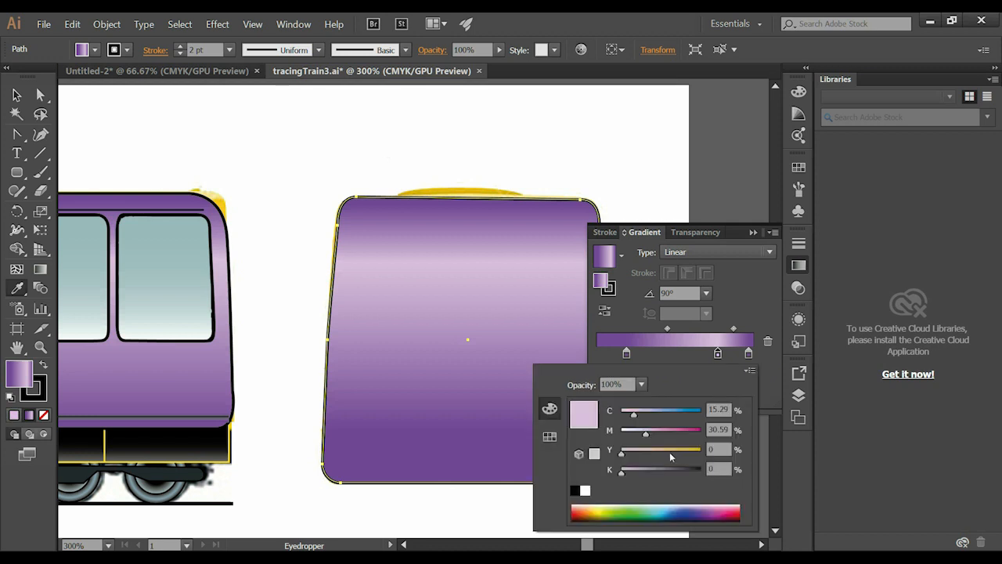
mouse_move(621, 473)
mouse_down()
mouse_move(644, 473)
mouse_move(612, 474)
mouse_up()
click(709, 508)
click(707, 507)
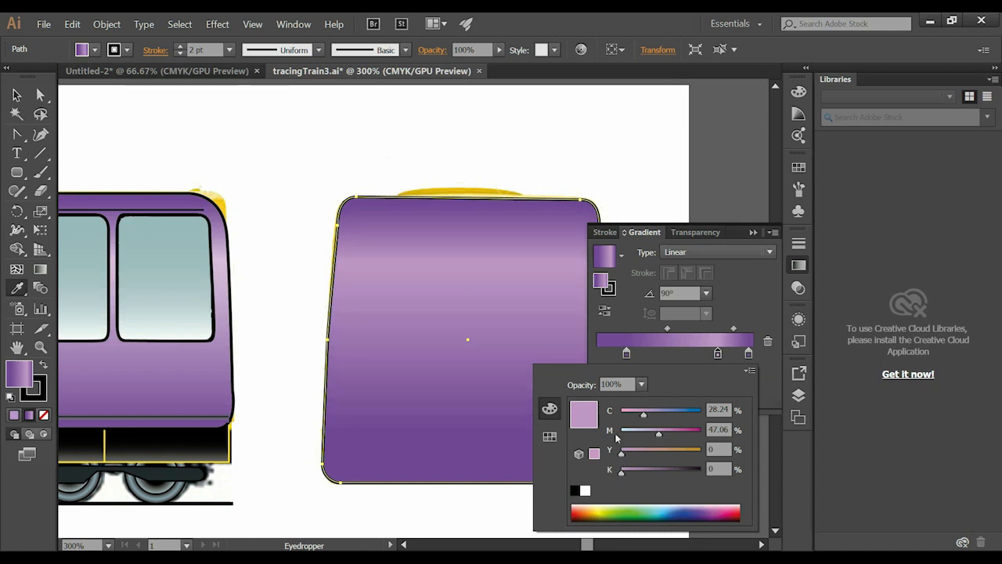
Step: Move the midpoint between the first dark stop and the light stop to about 77.69%
click(669, 331)
drag(668, 332, 697, 329)
click(703, 329)
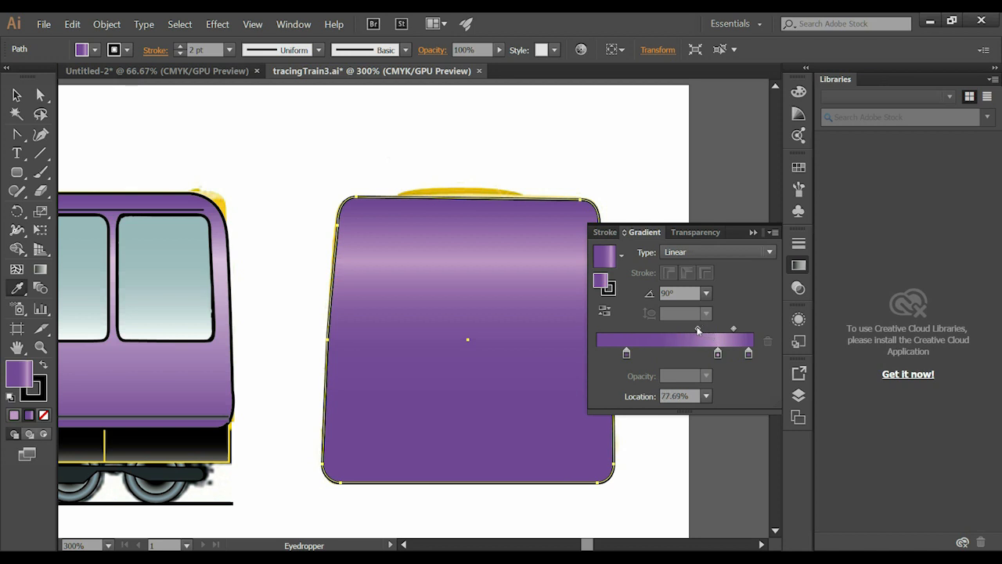
Step: Darken the gradient's light stop to a muted purple of C 38.43, M 53.73, Y 0, K 0
click(717, 354)
double_click(718, 354)
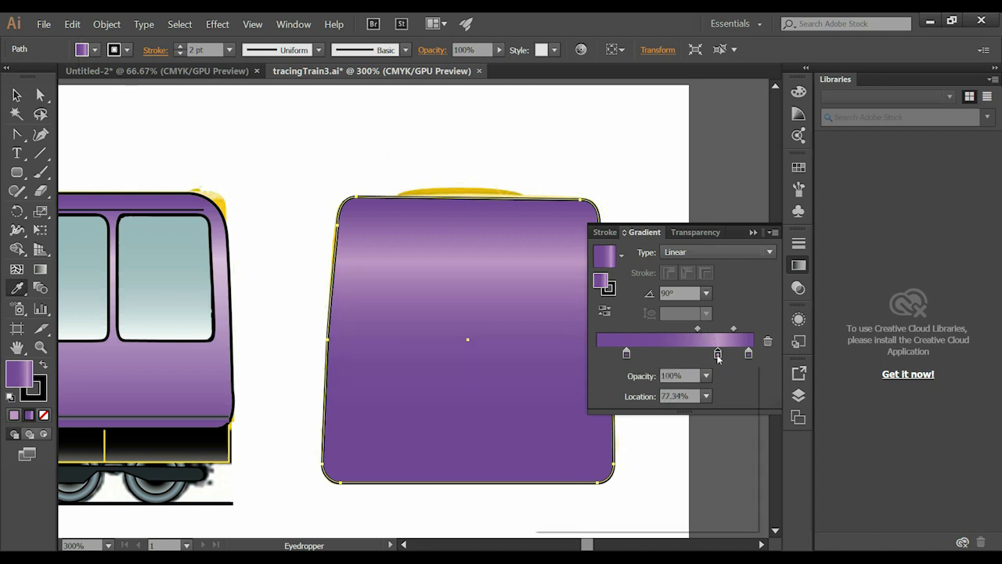
mouse_move(632, 470)
mouse_down()
mouse_move(649, 473)
mouse_move(624, 480)
mouse_up()
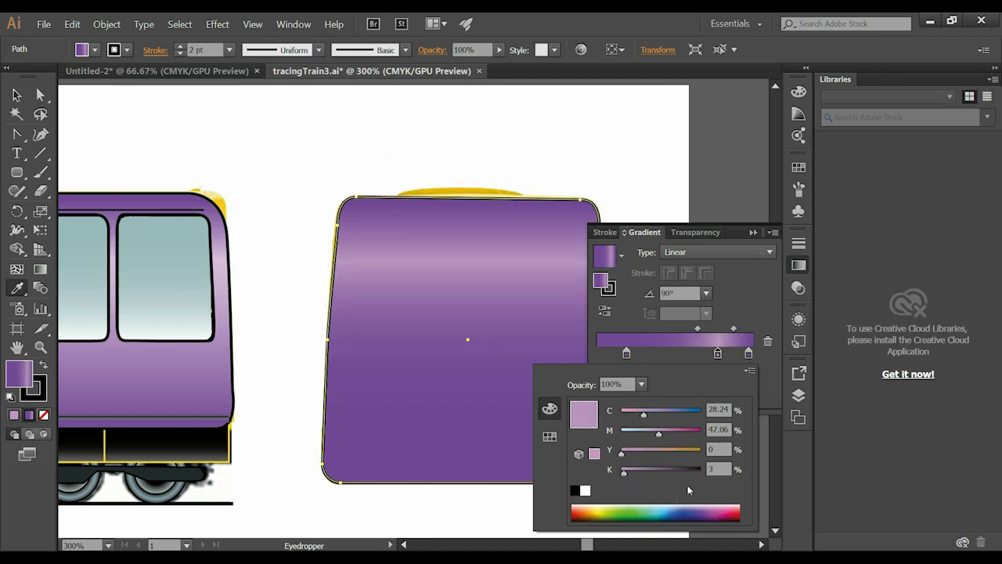
click(705, 508)
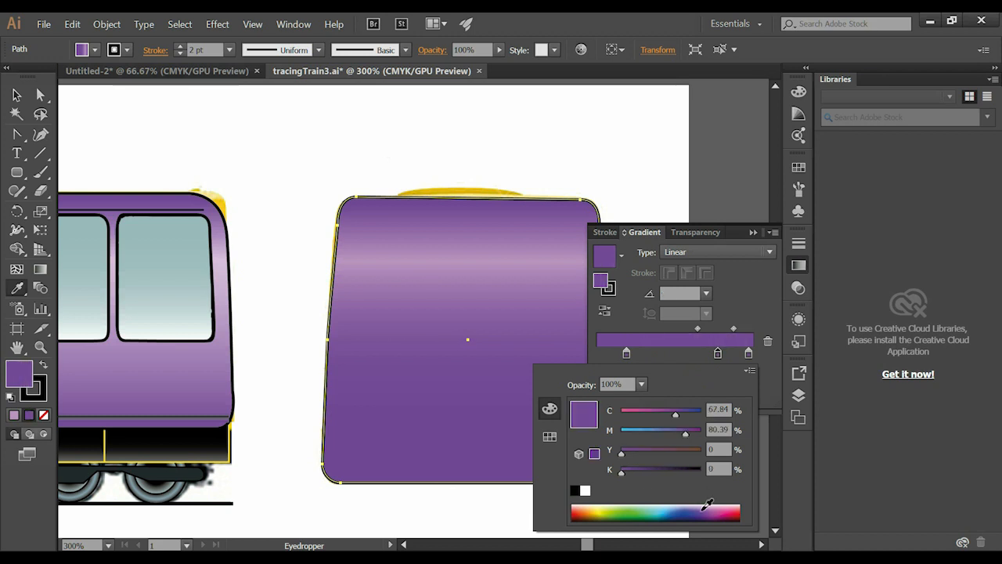
click(709, 504)
drag(706, 505, 703, 506)
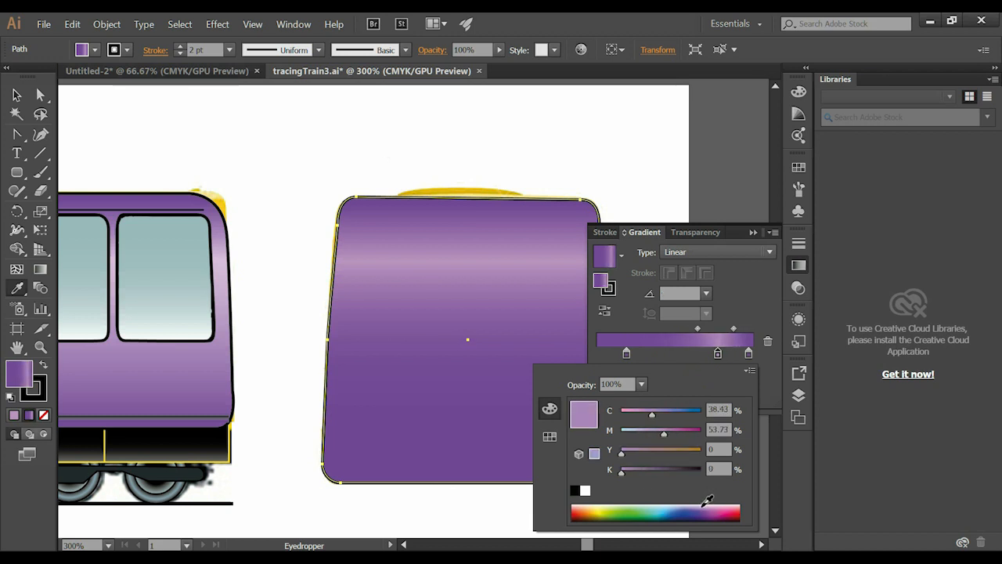
Step: Move the first dark stop to the gradient's start and its midpoint nearer the light stop, removing the extra stop added at 37.6%
click(746, 300)
drag(626, 353, 597, 354)
mouse_move(691, 329)
mouse_down()
mouse_move(655, 334)
mouse_move(692, 329)
mouse_up()
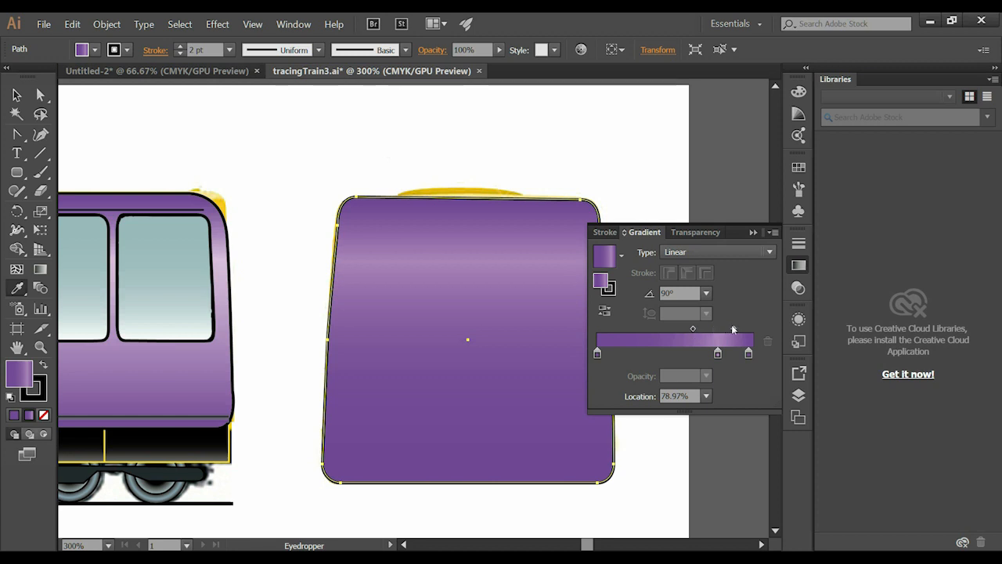
mouse_move(693, 329)
mouse_down()
mouse_move(673, 330)
mouse_move(697, 330)
mouse_up()
click(656, 354)
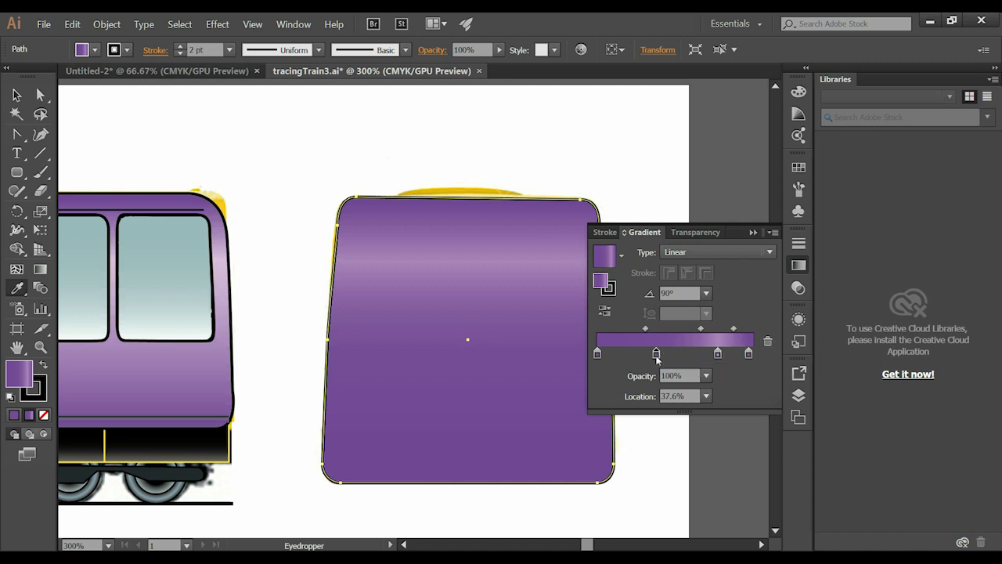
click(768, 341)
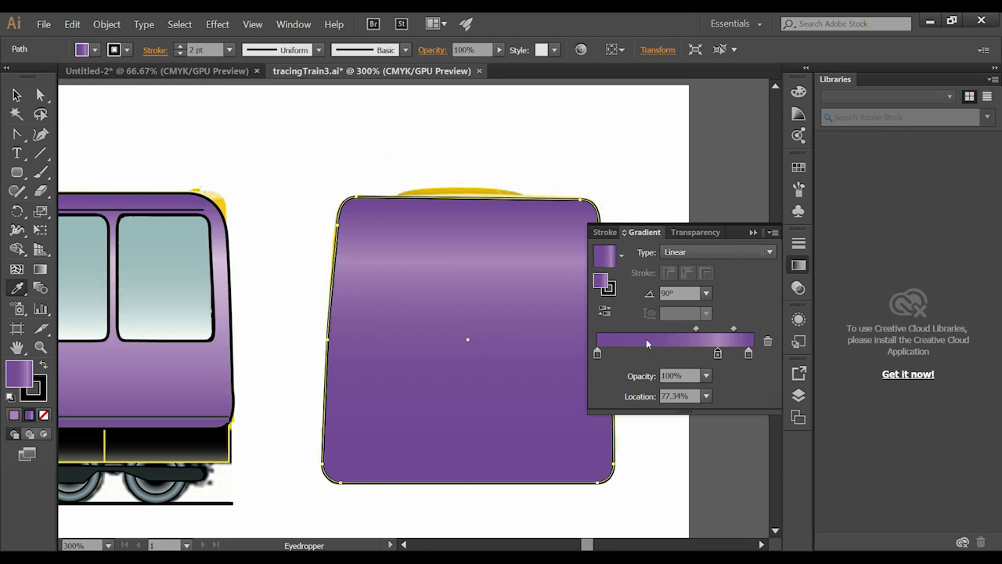
click(752, 232)
click(17, 94)
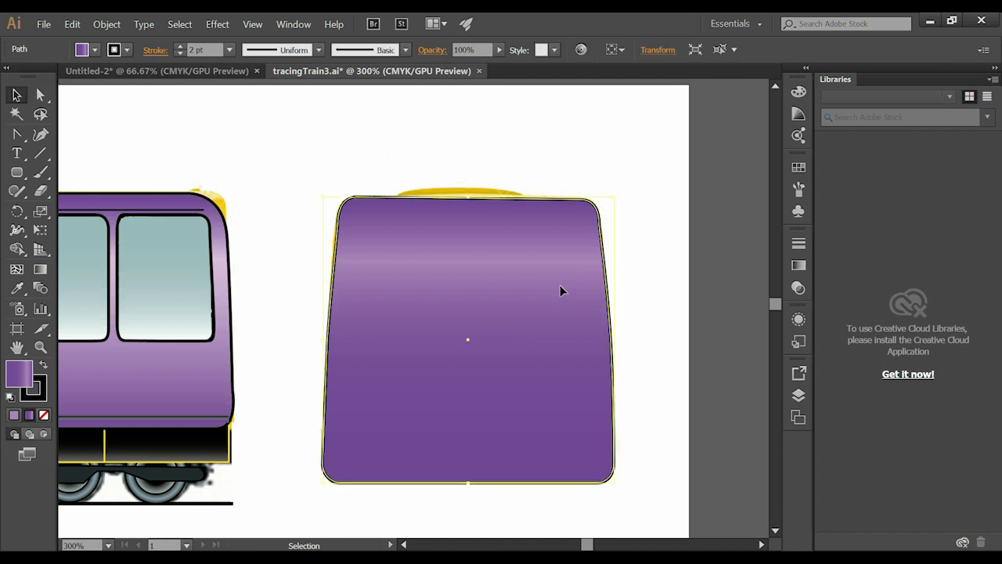
click(589, 147)
click(597, 260)
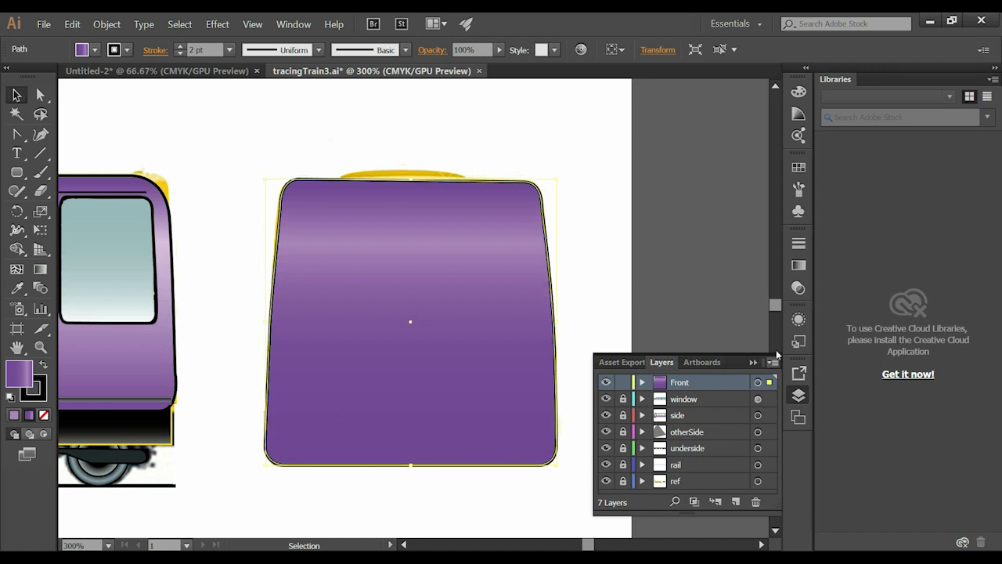
click(797, 318)
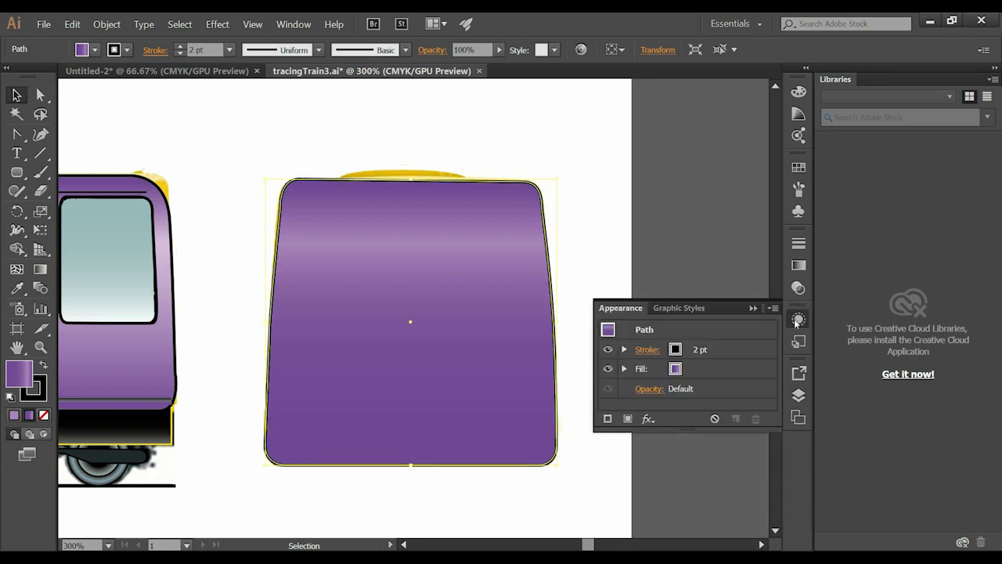
click(656, 391)
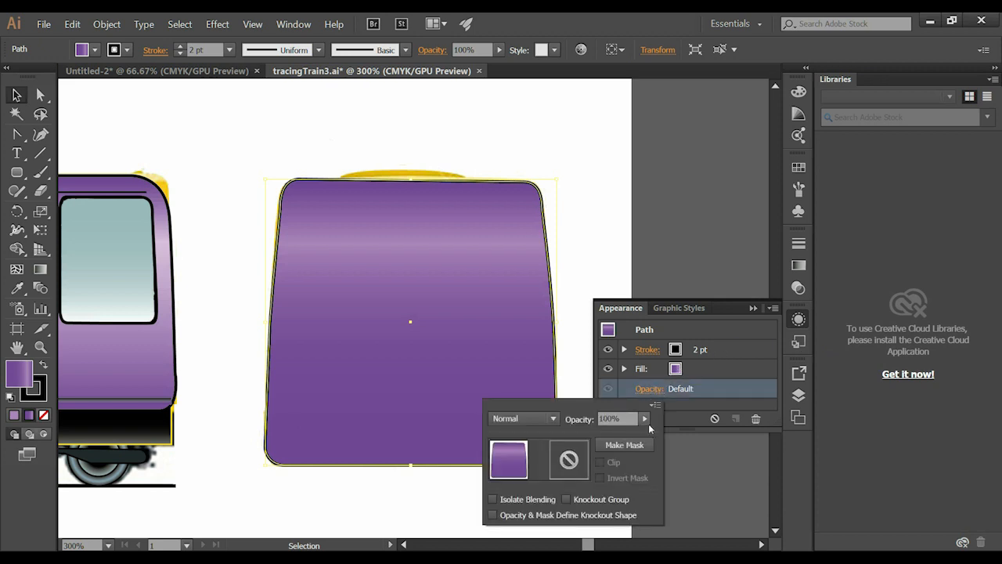
Step: Target the whole Front layer and set its opacity to 50% so the reference shows through
click(798, 395)
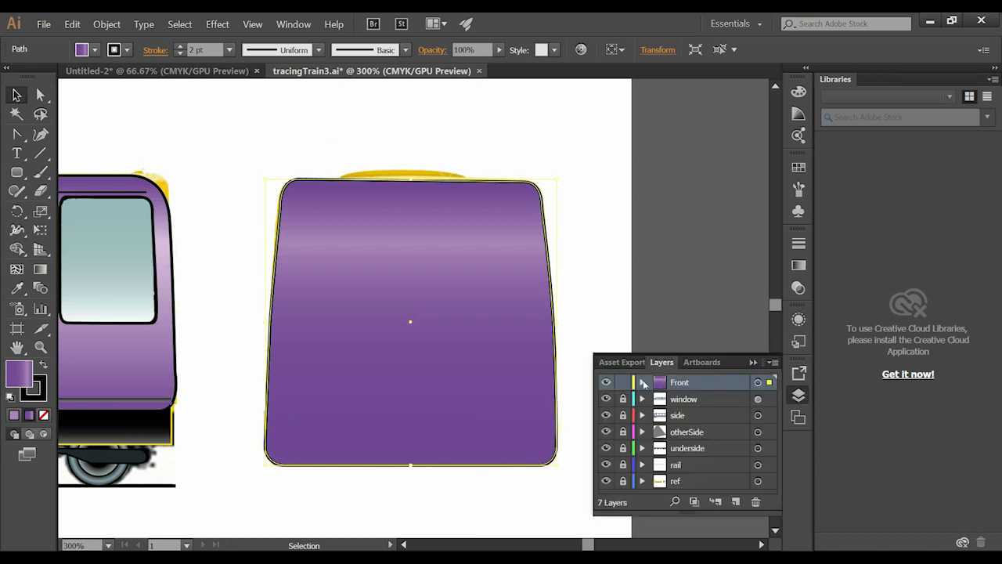
click(758, 382)
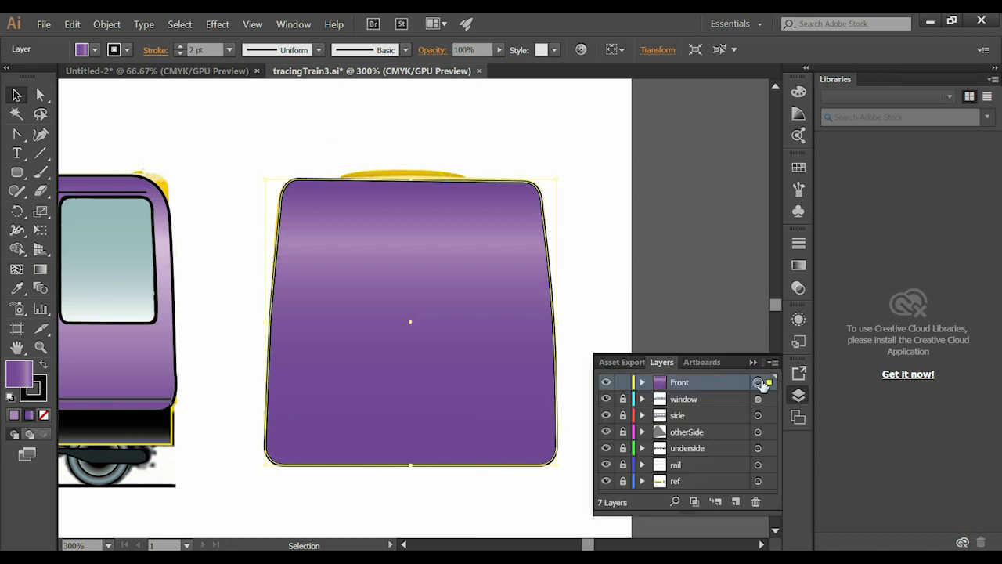
click(797, 319)
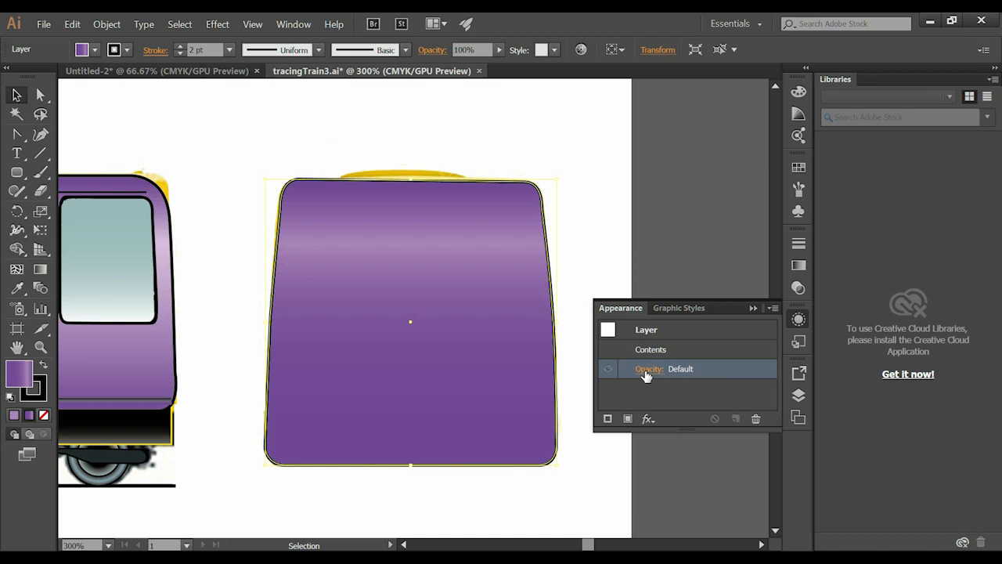
click(648, 372)
click(645, 402)
click(609, 398)
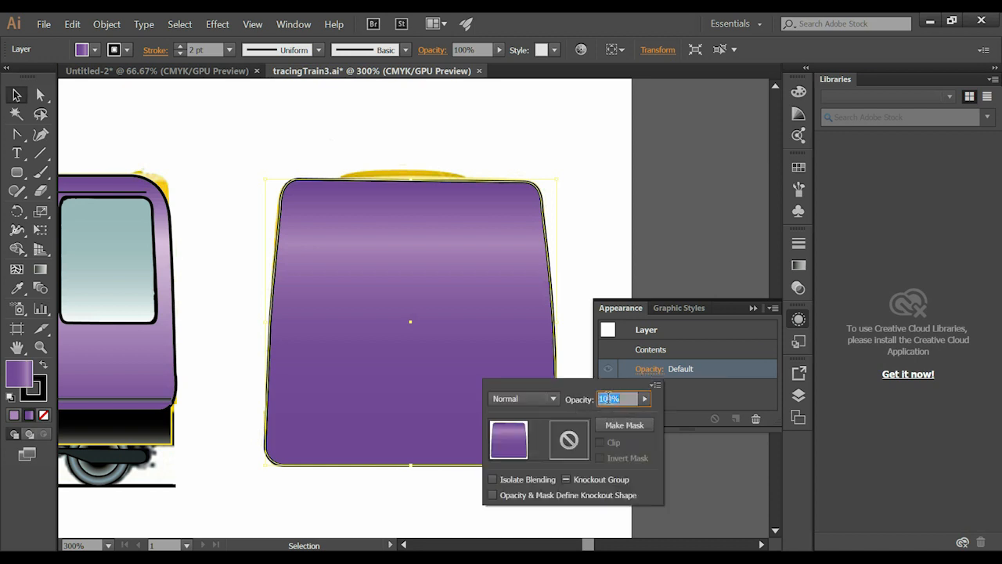
key(Return)
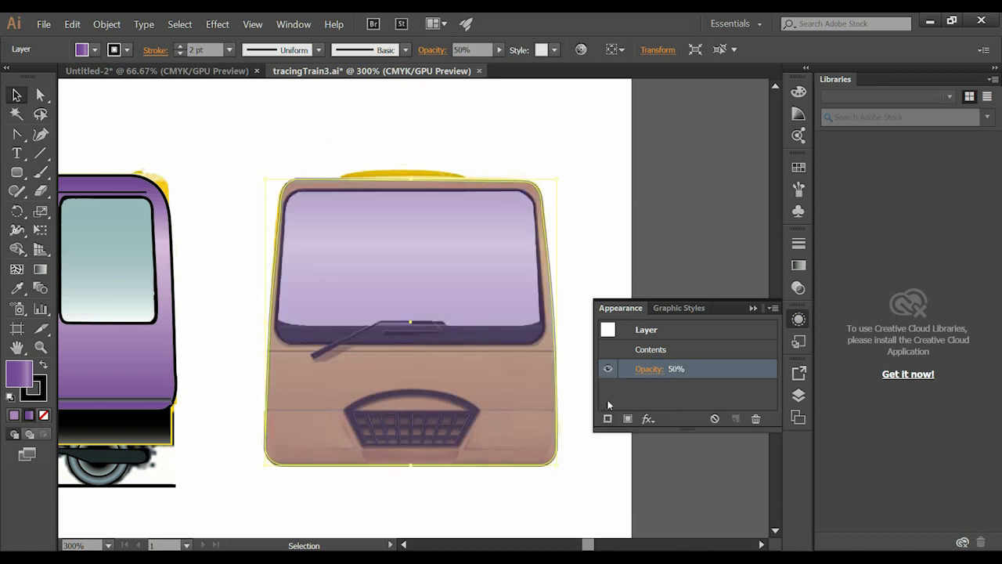
Step: Set the Front layer's opacity to 75%
click(648, 369)
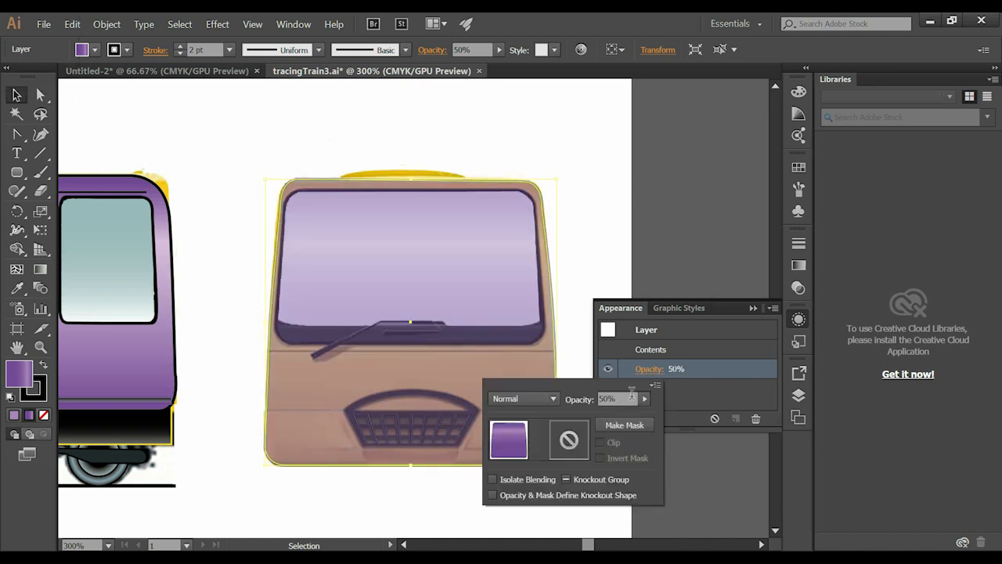
text(75)
key(Return)
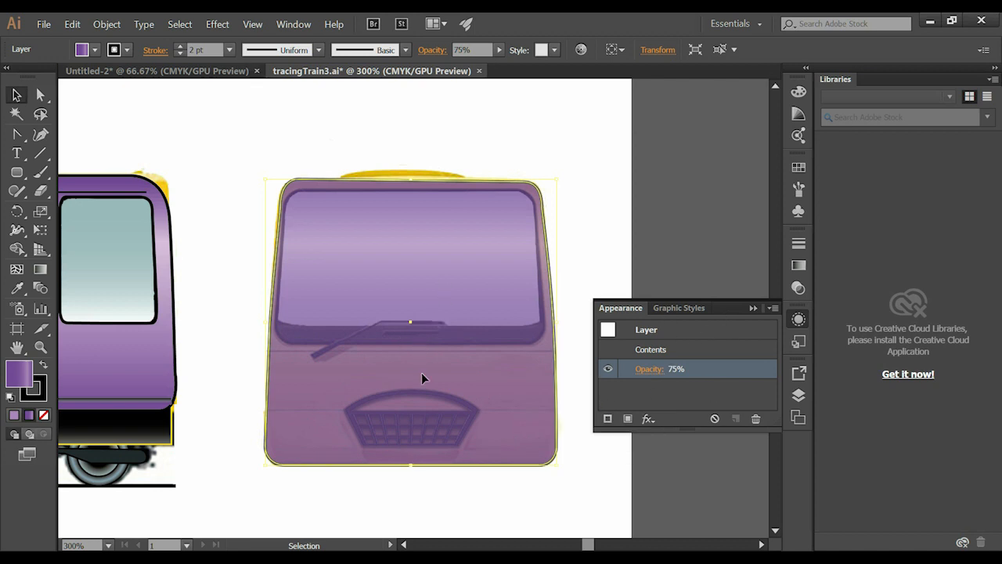
Step: Hide and show the Front layer again to compare the traced shape with the reference beneath
click(798, 395)
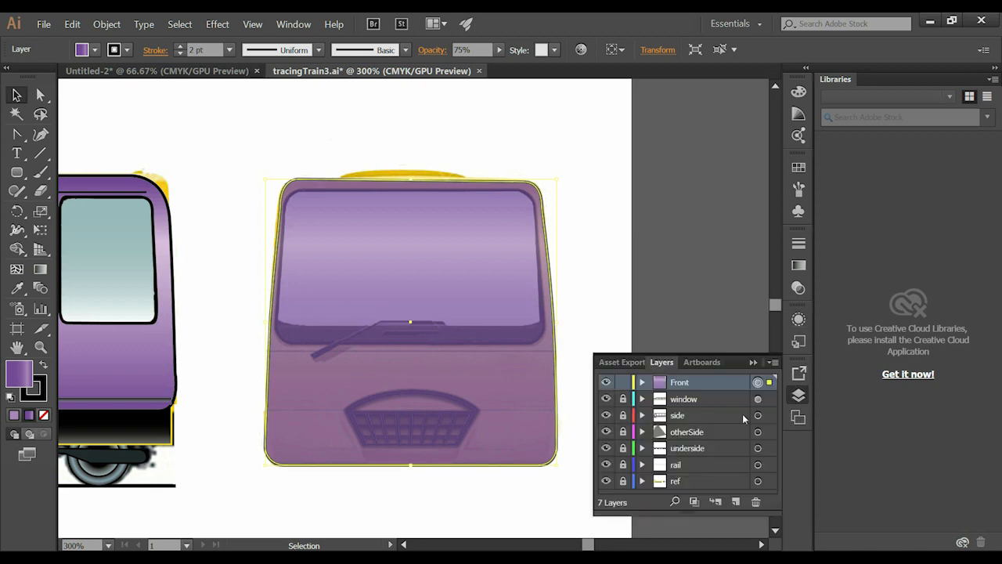
click(605, 383)
click(605, 383)
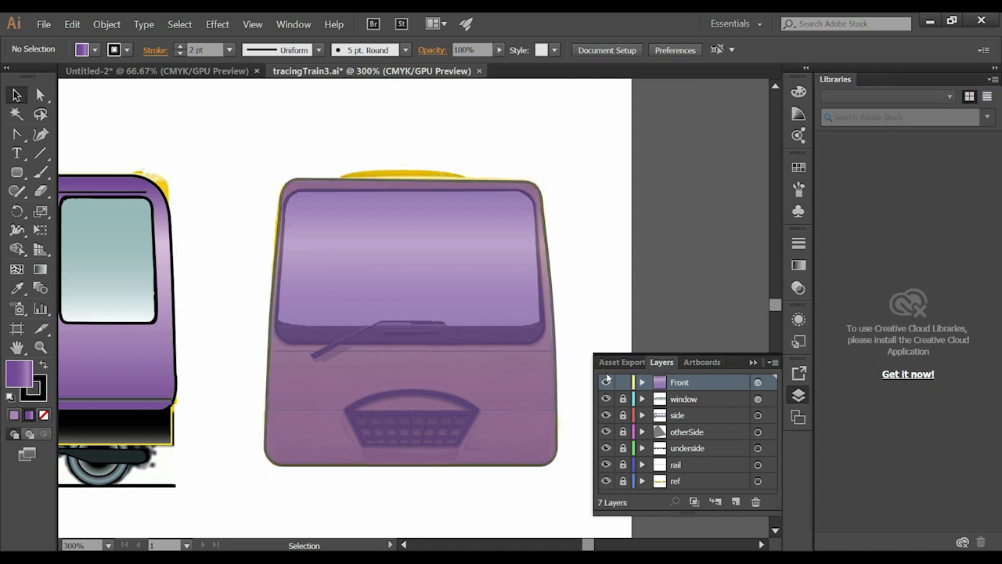
click(798, 396)
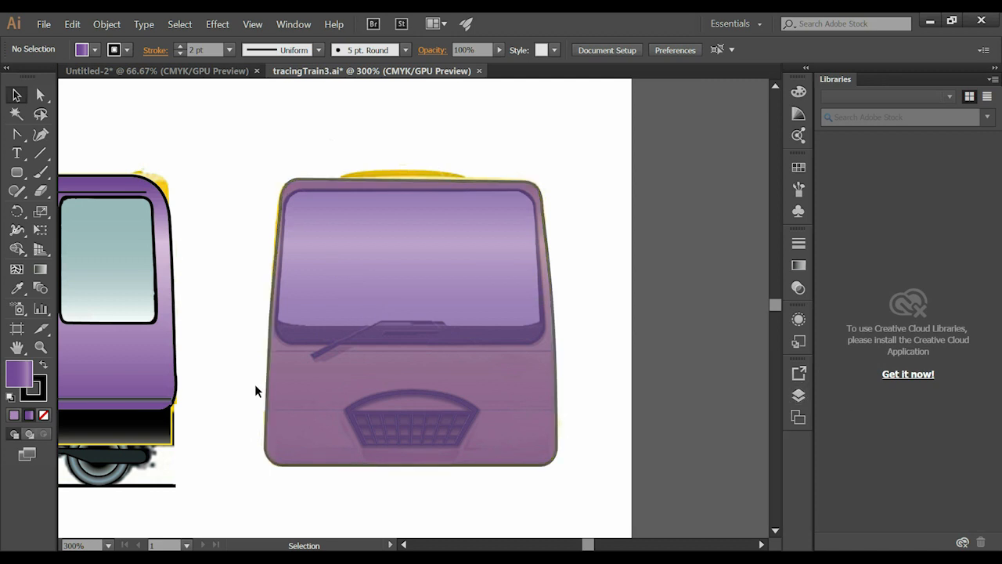
Step: Target the whole Front layer and set its opacity to 90%
click(798, 318)
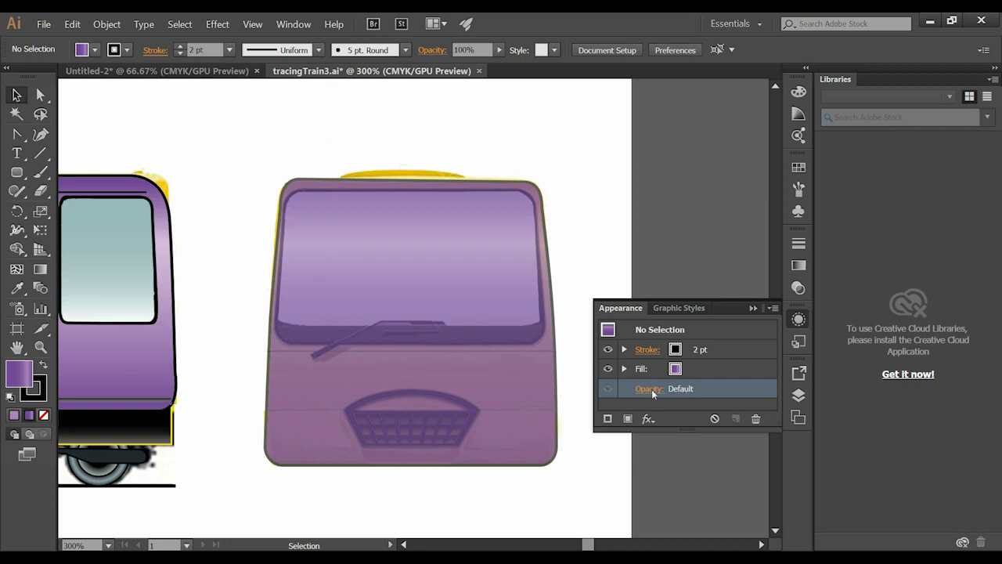
click(656, 390)
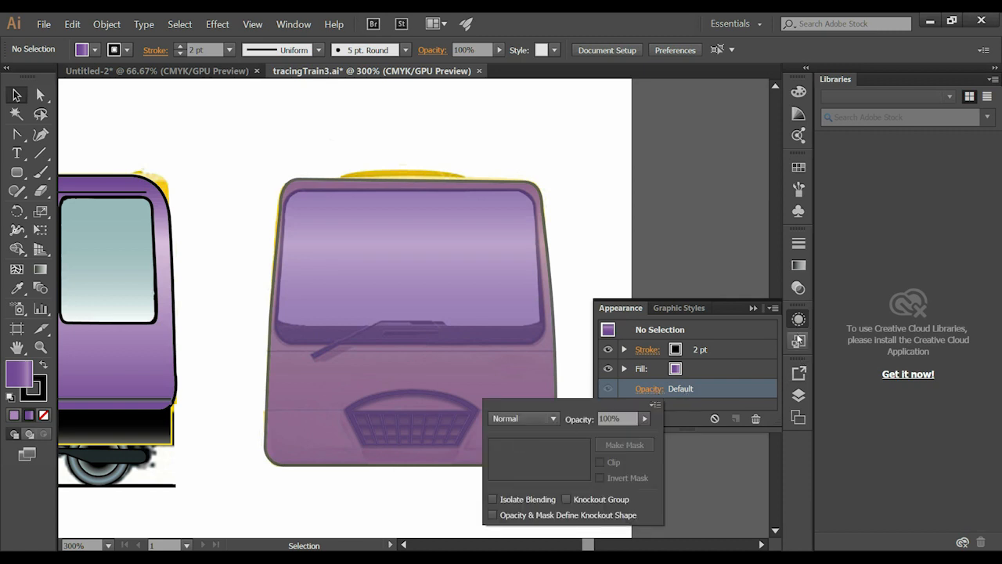
click(798, 396)
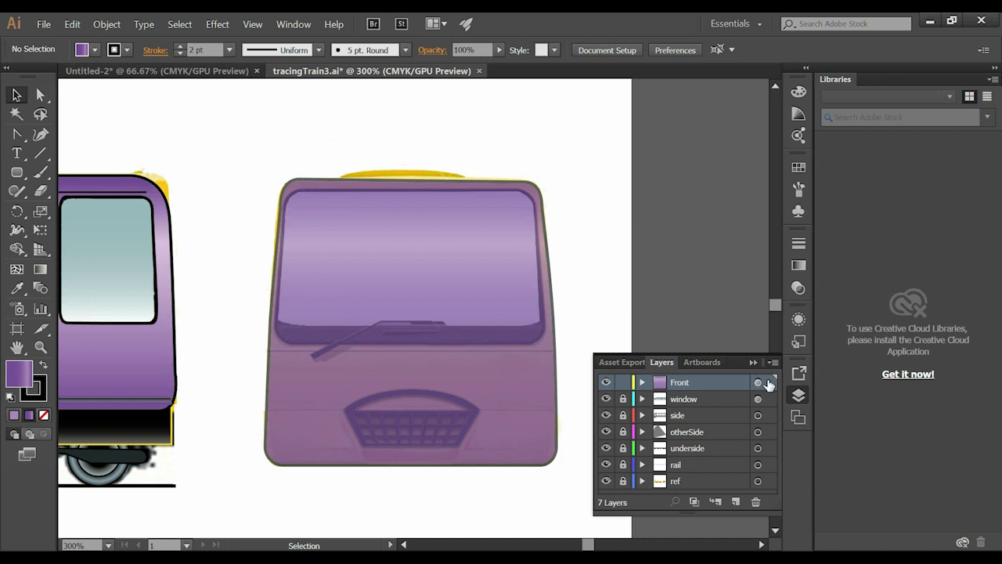
click(756, 382)
click(798, 319)
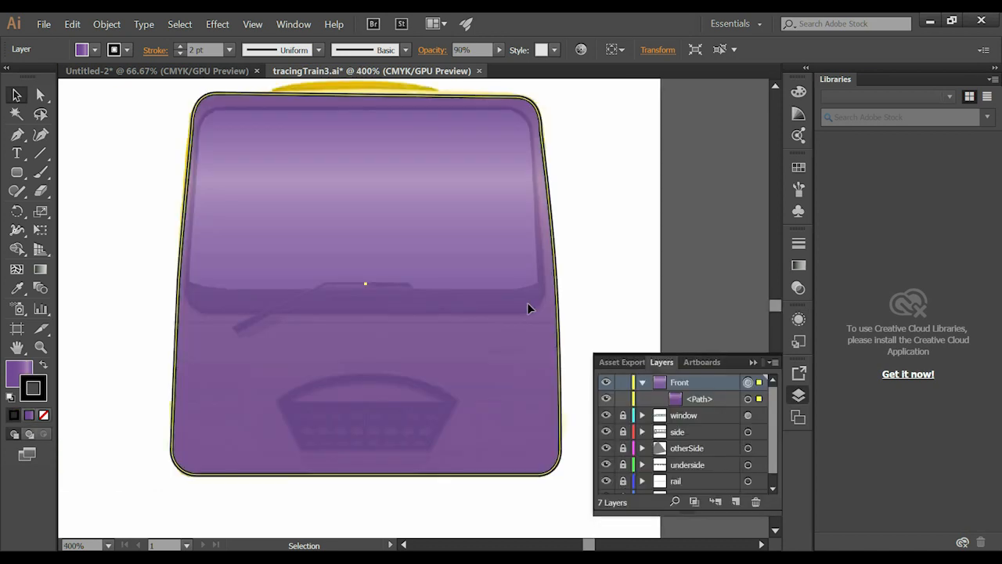
click(17, 135)
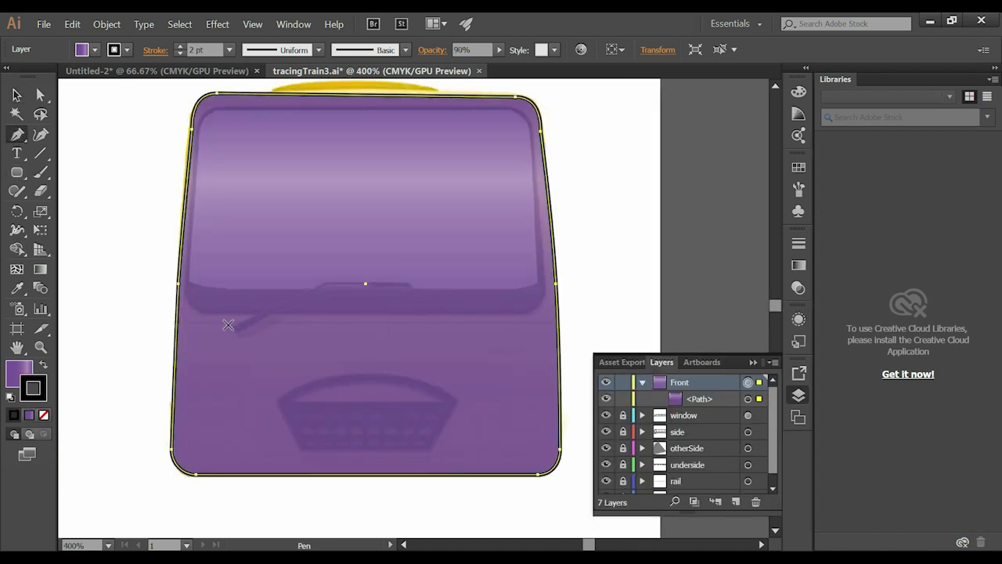
click(179, 321)
click(558, 321)
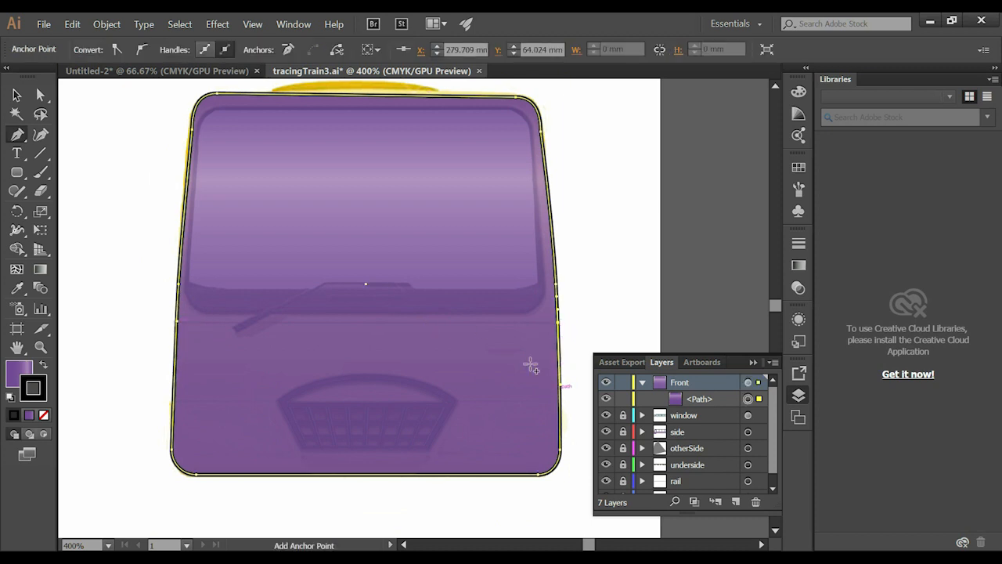
key(ctrl+z)
key(ctrl+z)
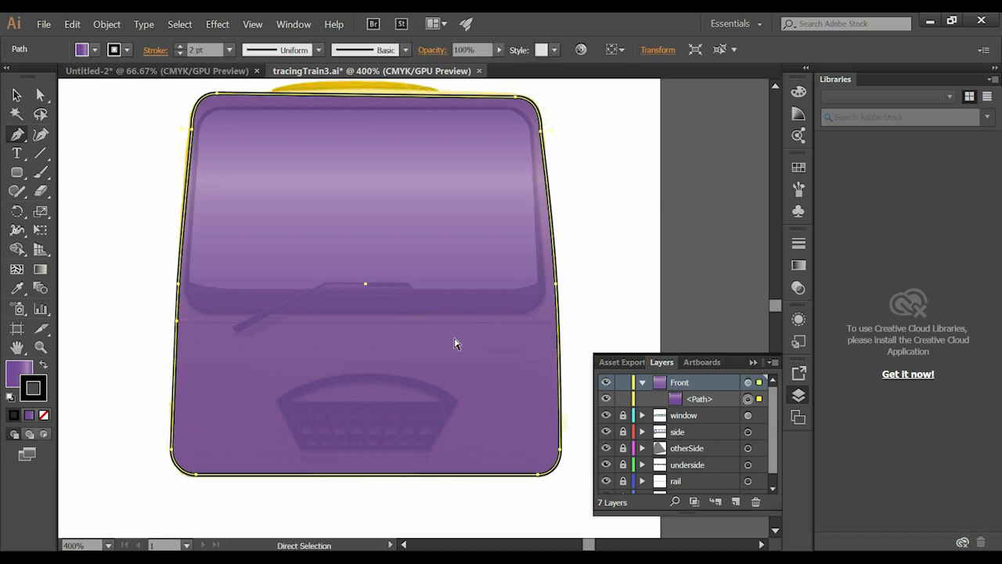
click(748, 382)
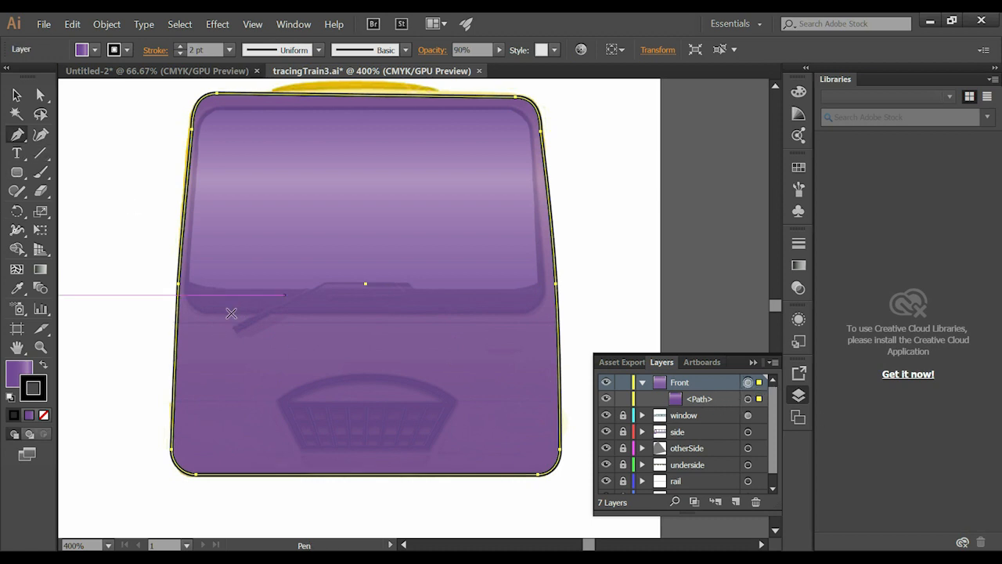
click(178, 322)
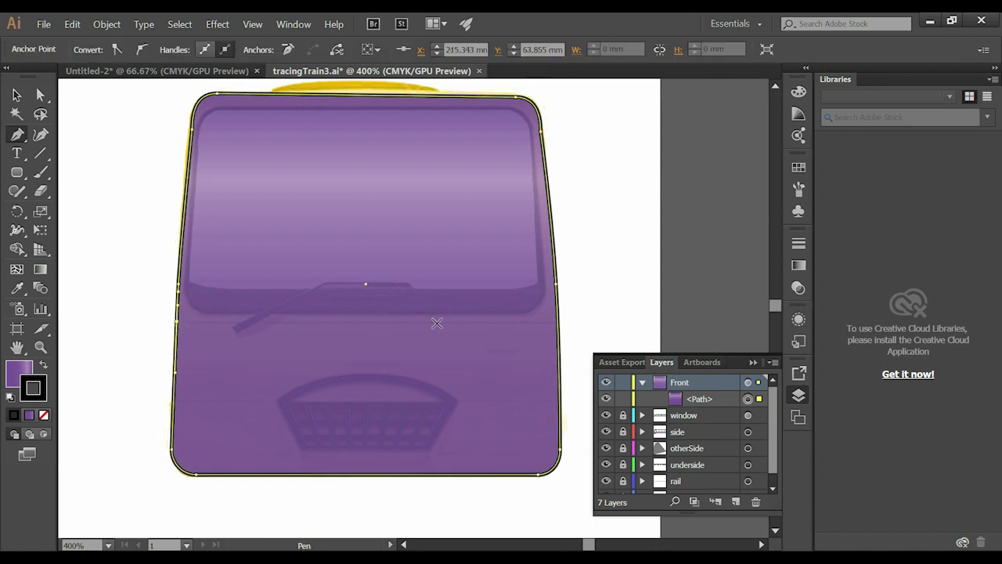
key(ctrl+z)
click(747, 381)
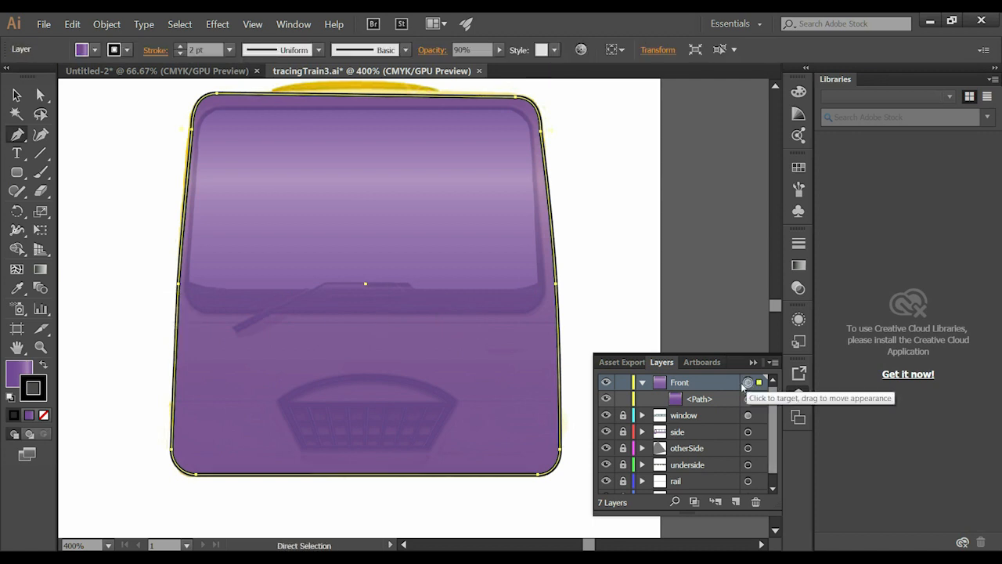
Step: Draw a closed band with the Pen tool between the front's two horizontal seams, about 64 mm wide and 13 mm high
key(ctrl+space)
click(213, 332)
drag(483, 311, 279, 281)
click(17, 133)
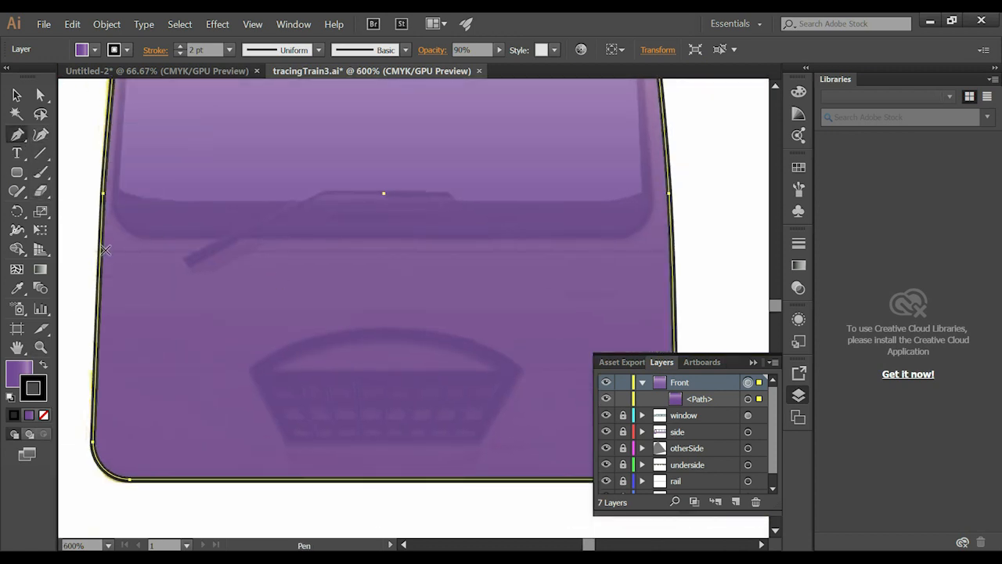
click(105, 250)
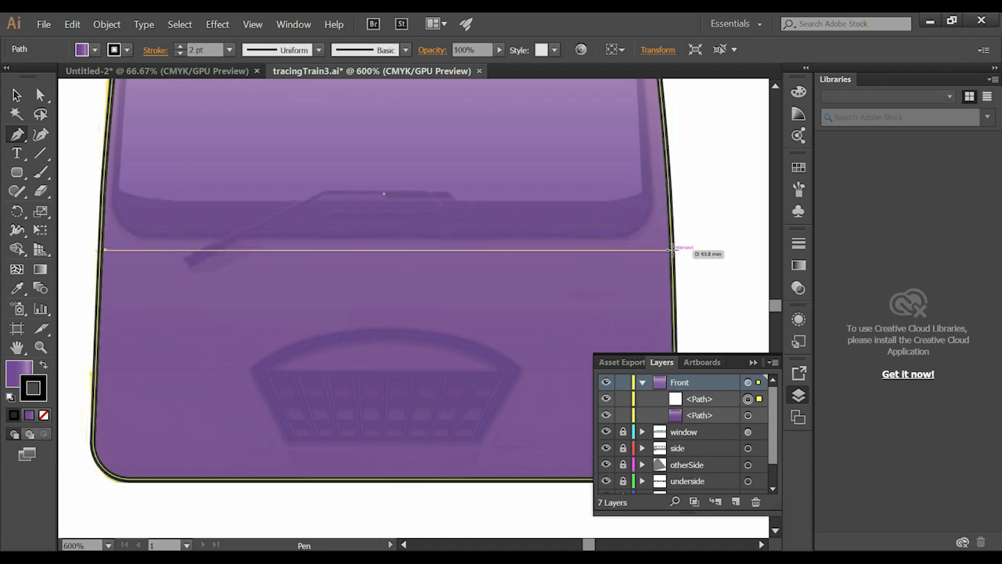
click(671, 250)
drag(700, 287, 707, 197)
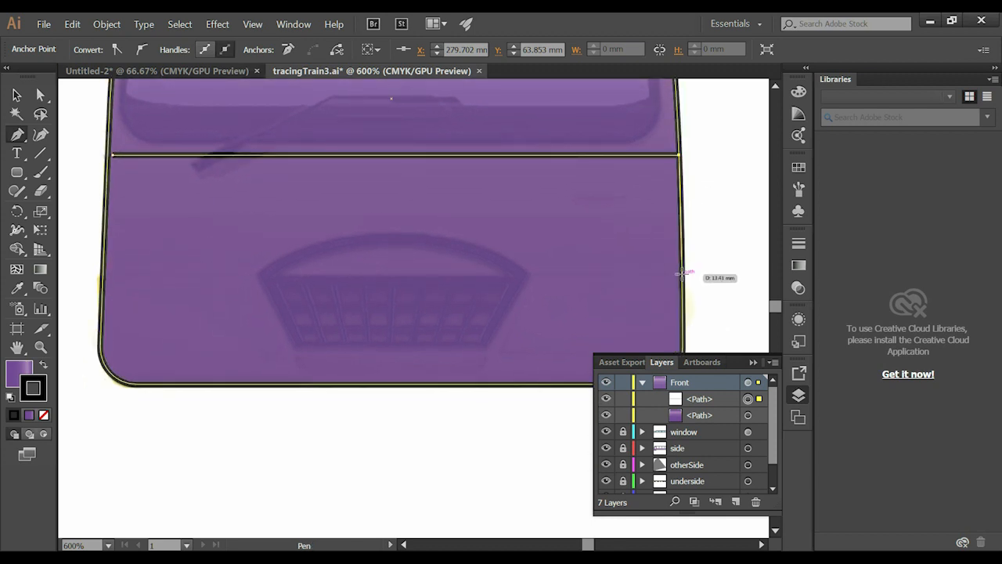
click(681, 272)
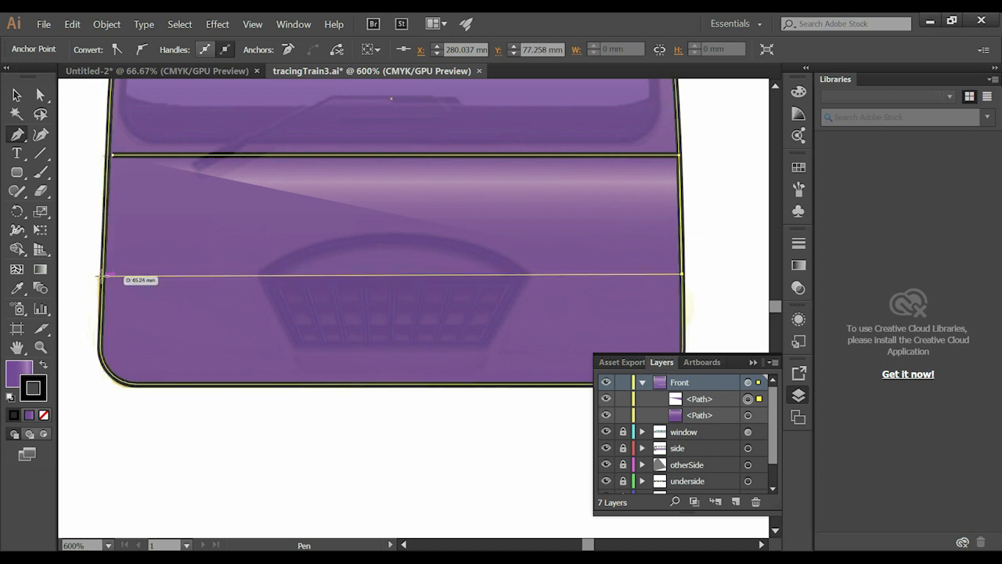
click(100, 276)
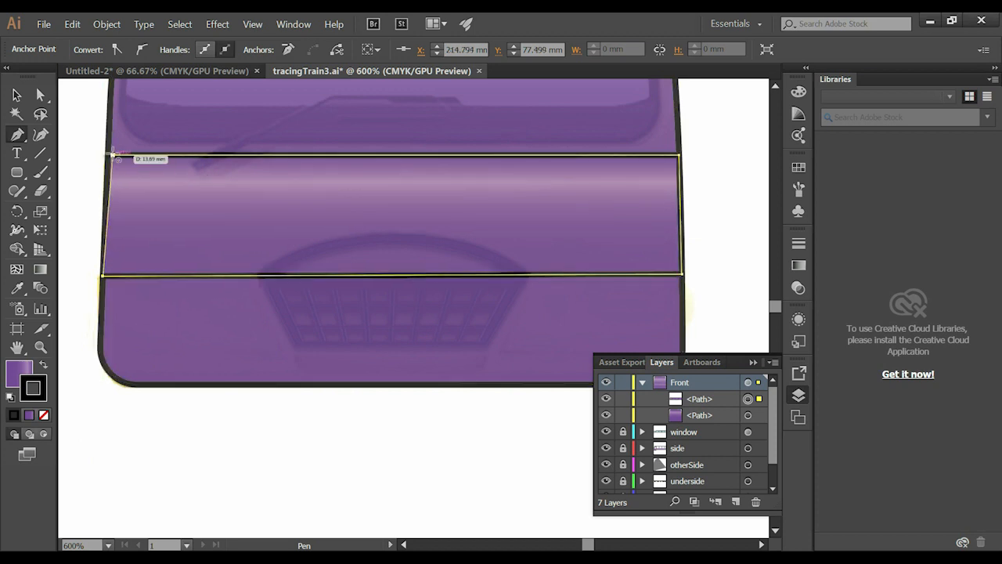
click(113, 155)
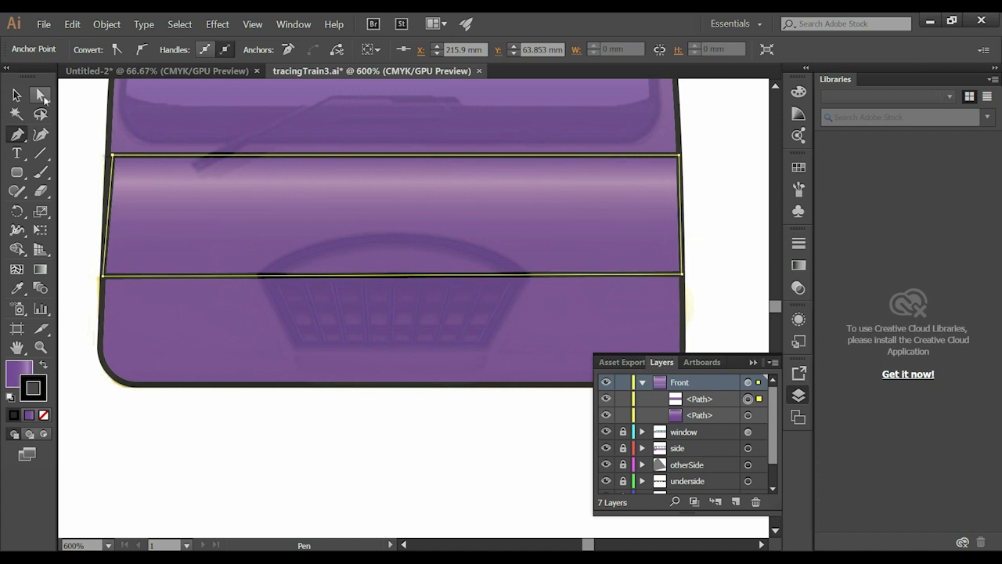
Step: Nudge the band's upper-left anchor point outward onto the body outline, to about X 215.5 mm
click(41, 95)
click(114, 156)
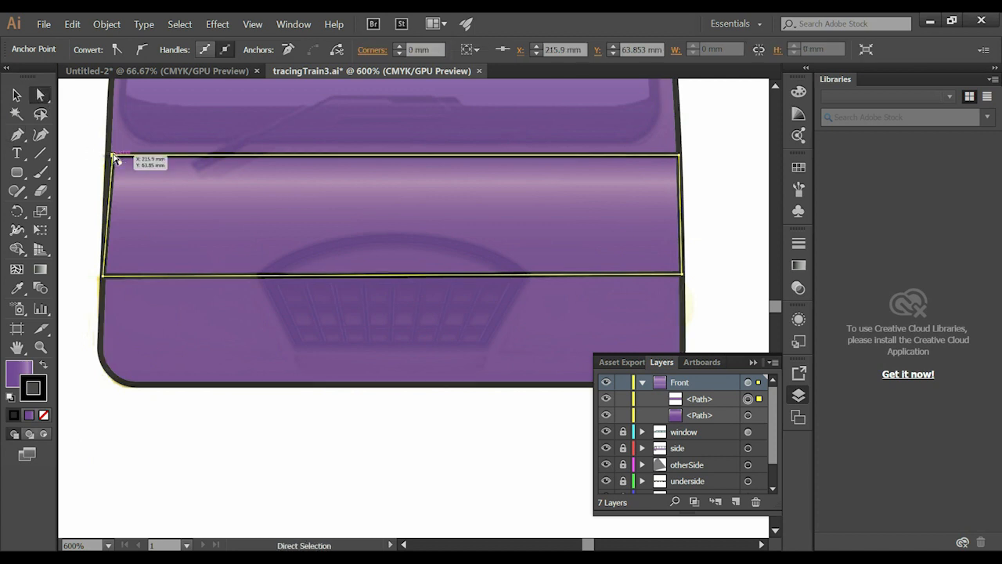
key(Left)
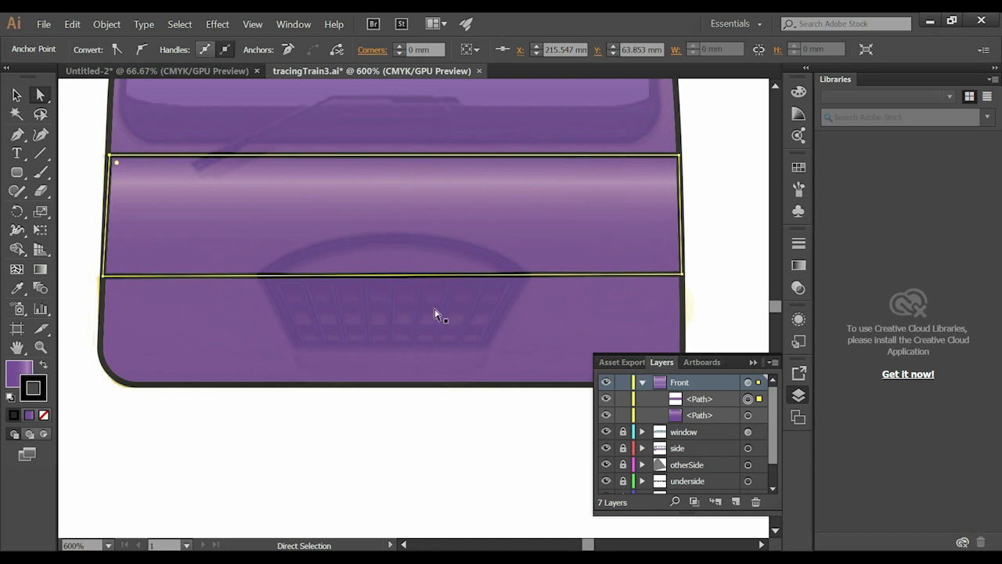
Step: Select the band and delete the dark end stop beyond the light stop in its fill gradient
drag(172, 285, 220, 376)
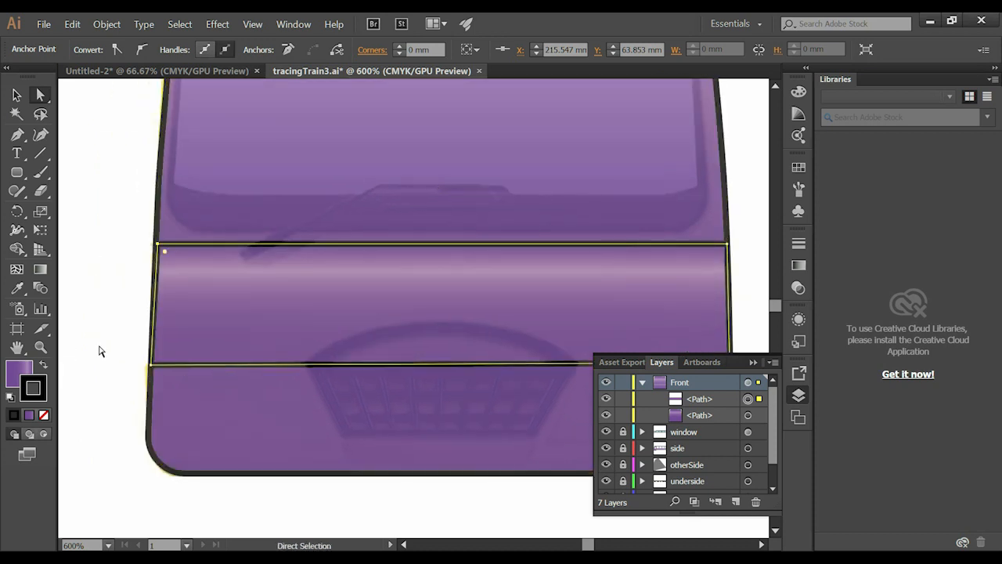
click(16, 95)
key(ctrl+shift+a)
click(215, 300)
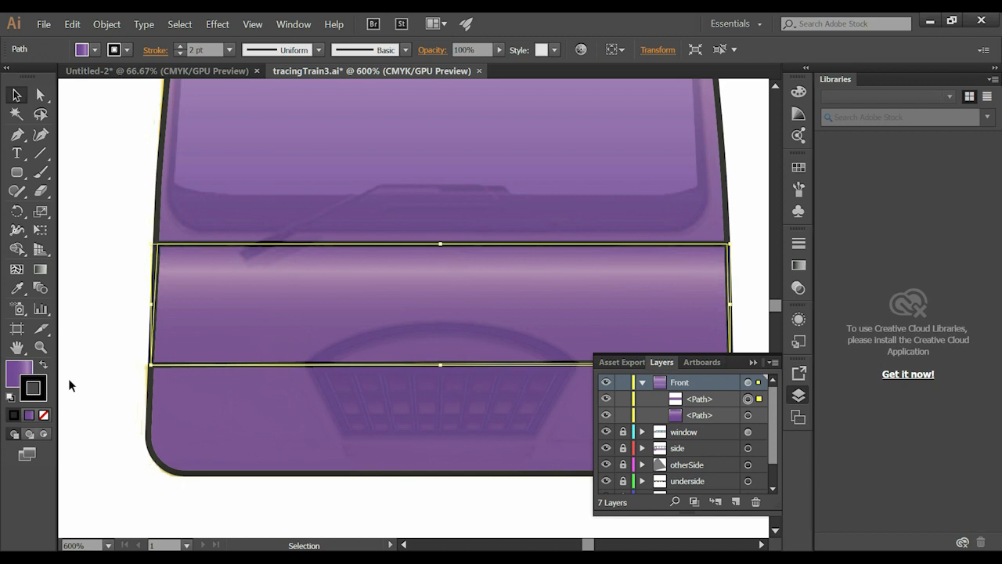
click(29, 414)
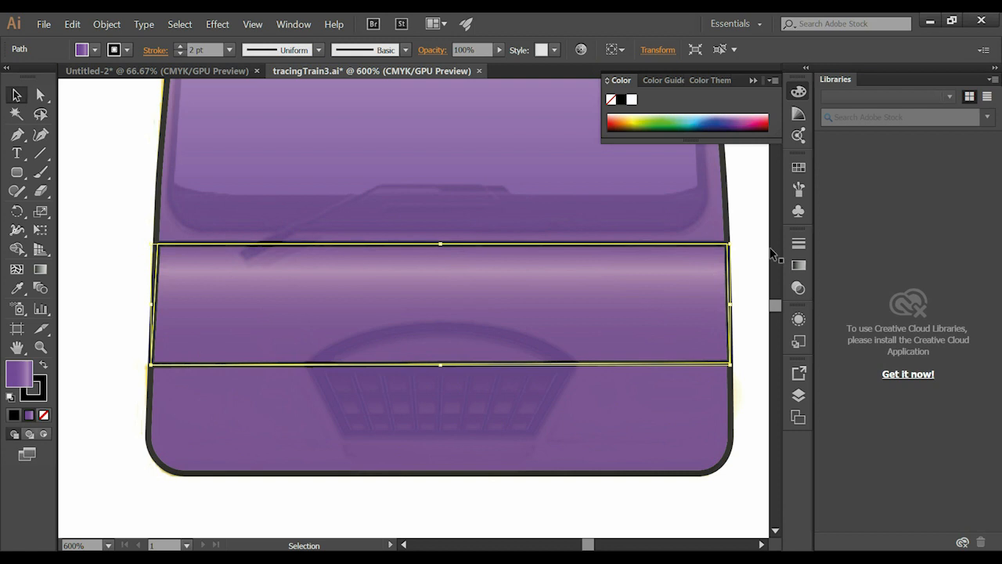
click(800, 268)
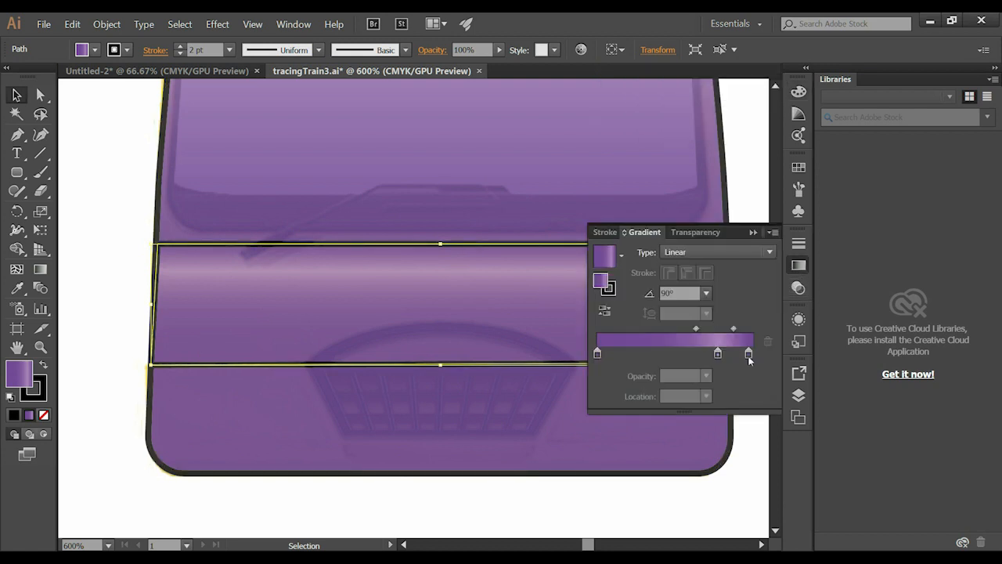
click(748, 353)
click(767, 341)
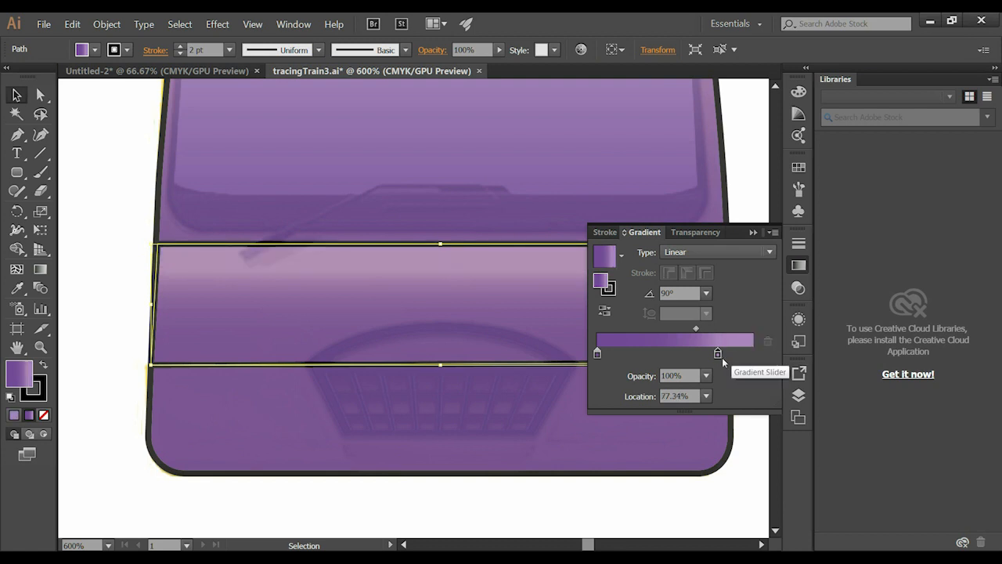
Step: Place the band gradient's light stop at 94.75%, bring the dark stop near the middle, adjust their midpoint, and deselect the band
drag(717, 354, 754, 353)
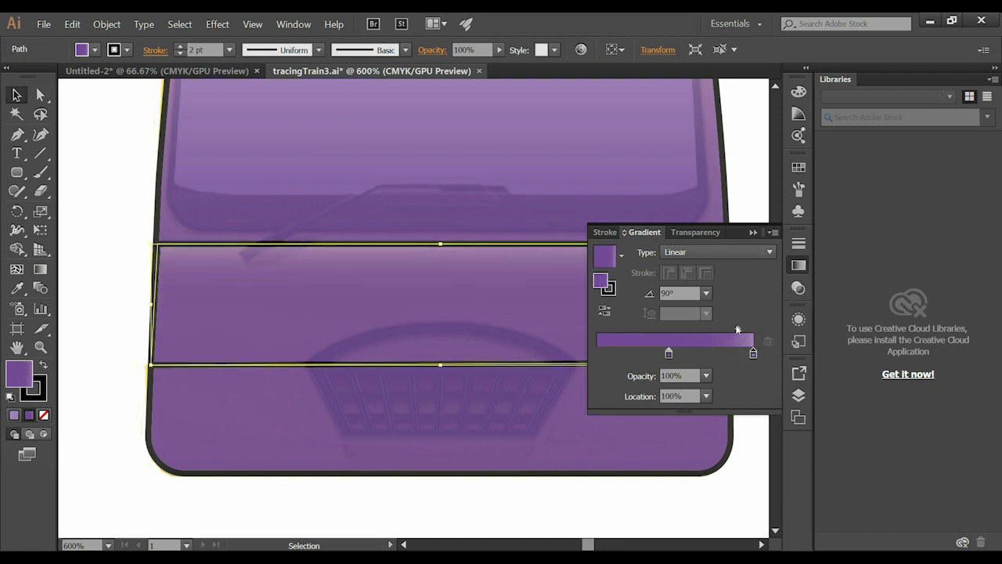
mouse_move(668, 353)
mouse_down()
mouse_move(677, 354)
mouse_move(667, 354)
mouse_up()
mouse_move(703, 326)
mouse_down()
mouse_move(729, 332)
mouse_move(698, 330)
mouse_up()
mouse_move(753, 357)
mouse_down()
mouse_move(718, 353)
mouse_move(769, 357)
mouse_up()
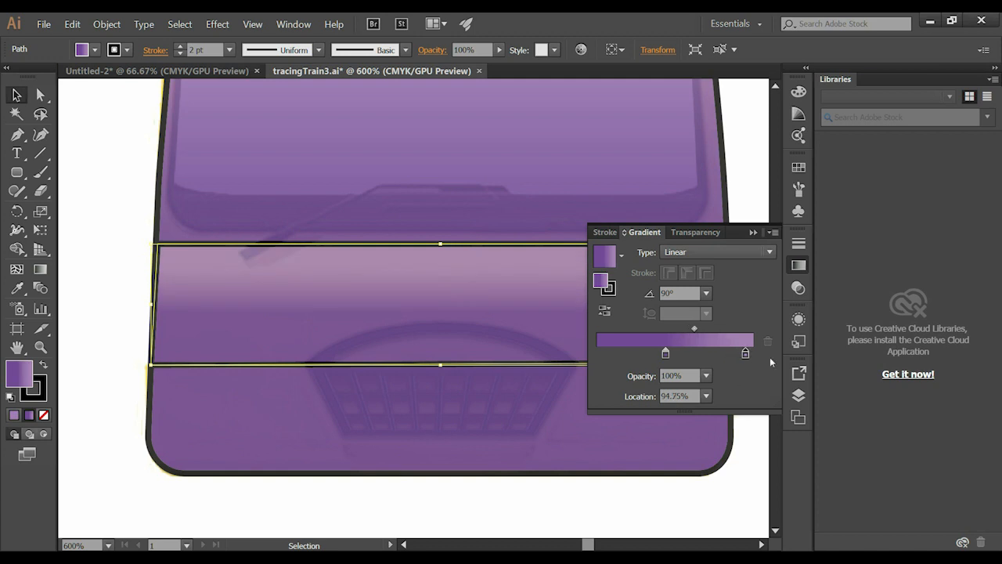
click(754, 233)
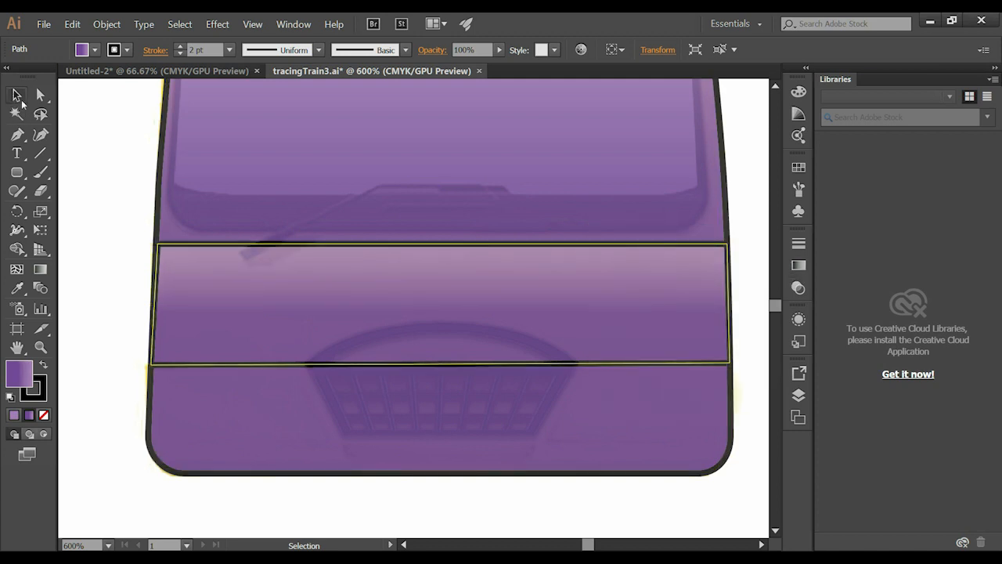
click(72, 140)
Step: Examine the front view's band and seams against the side view's lower body edge and trim line
key(ctrl+alt+space)
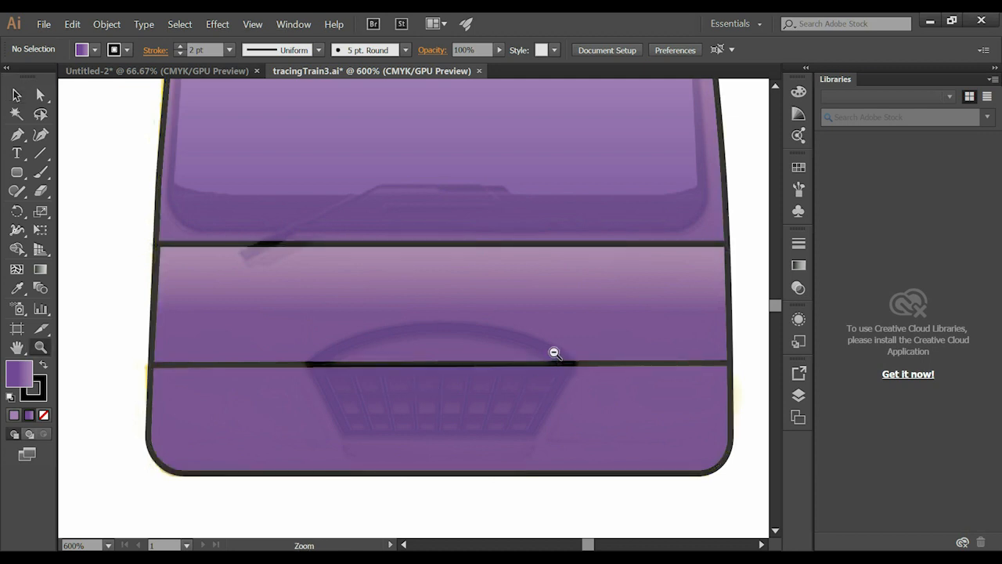
click(553, 351)
drag(431, 308, 510, 390)
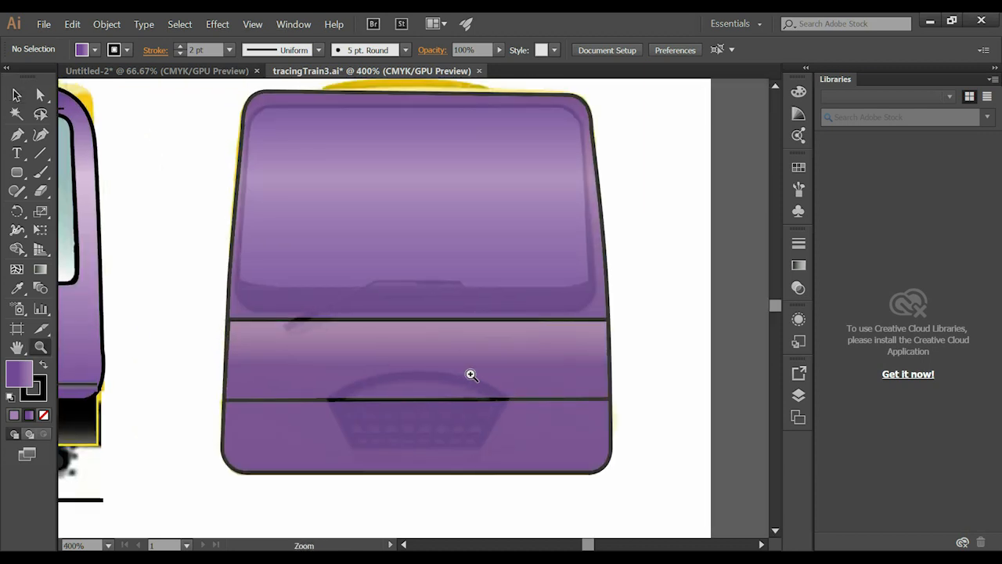
drag(520, 319, 558, 320)
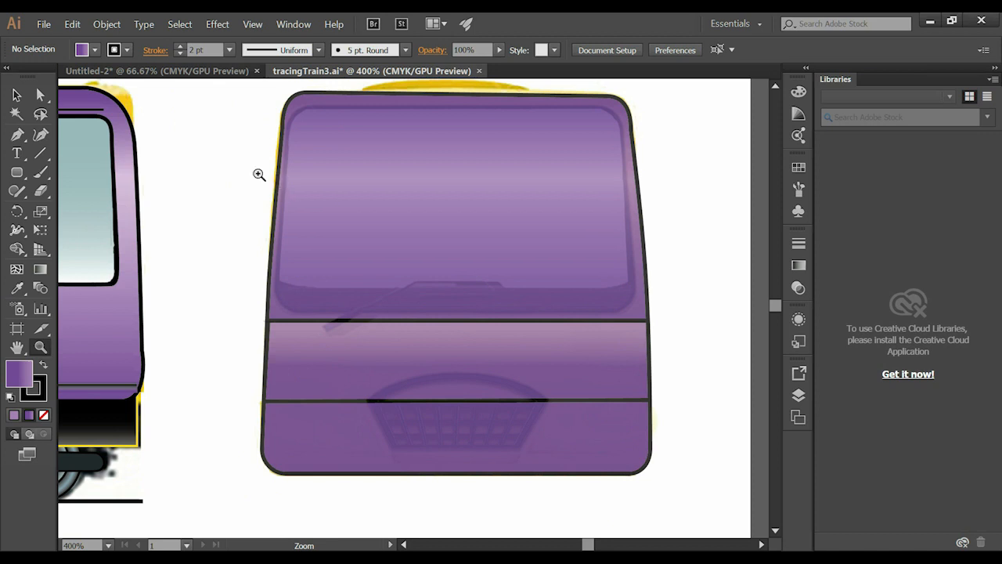
drag(193, 344, 418, 362)
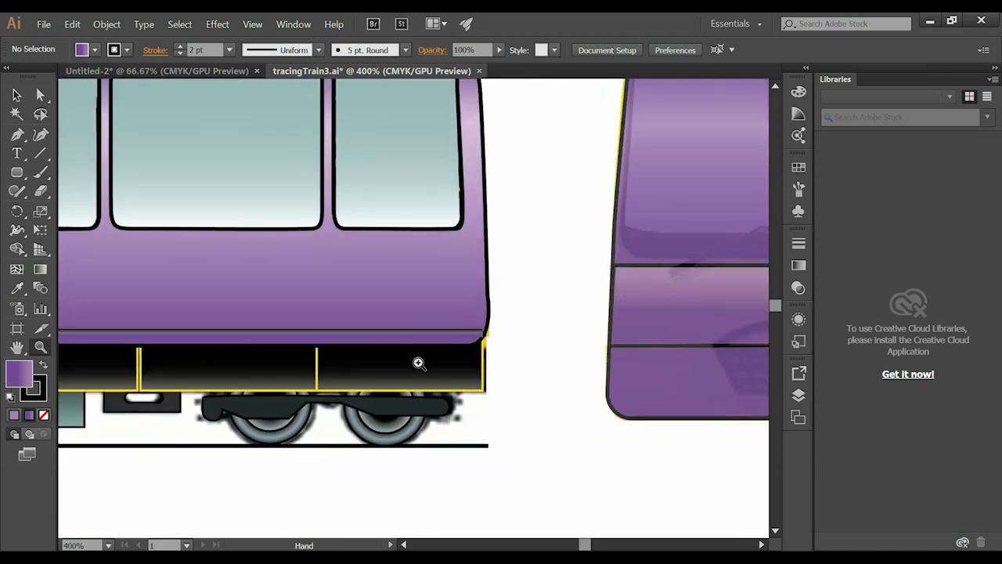
click(421, 329)
click(478, 312)
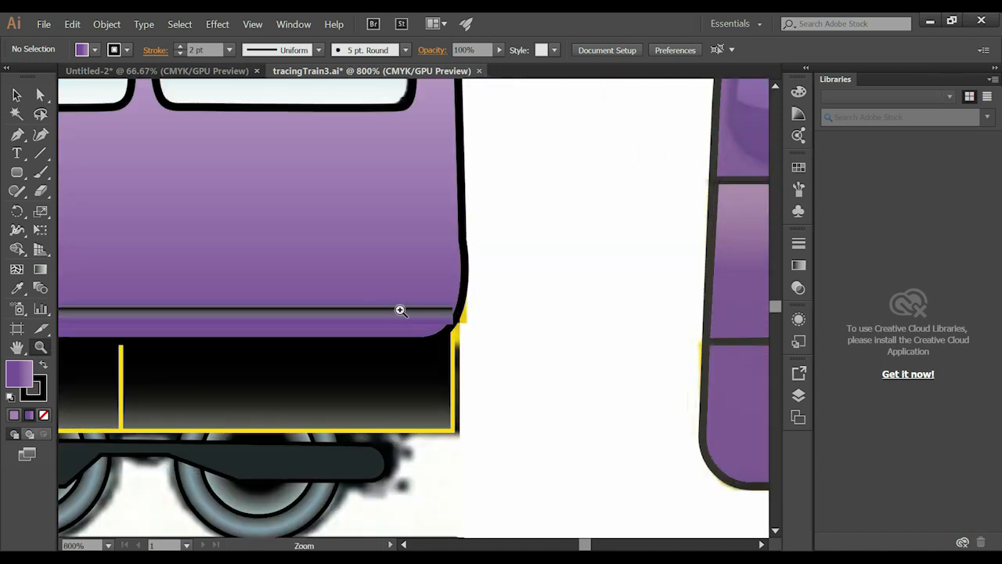
alt+click(471, 311)
key(a)
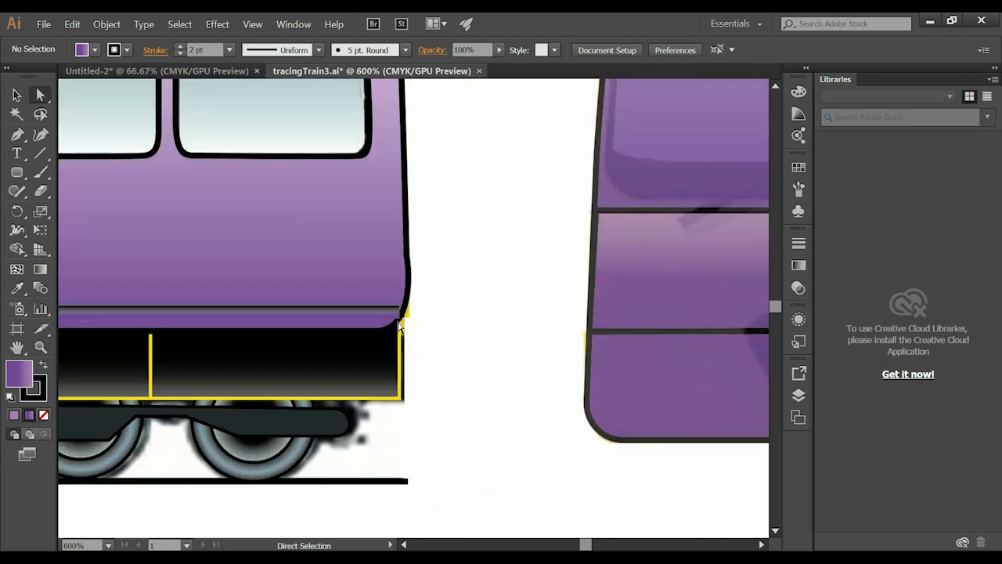
key(space)
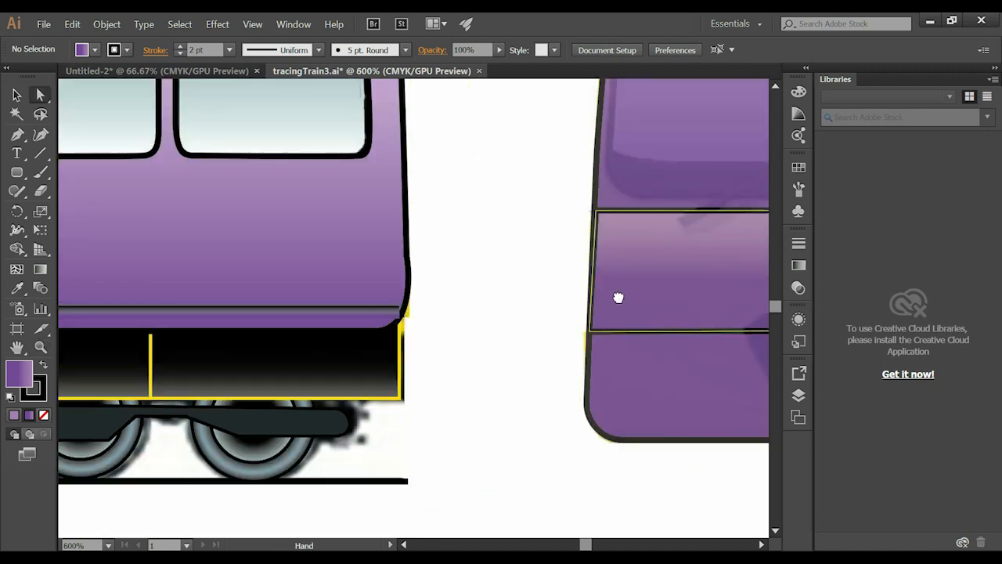
drag(617, 295, 262, 389)
key(z)
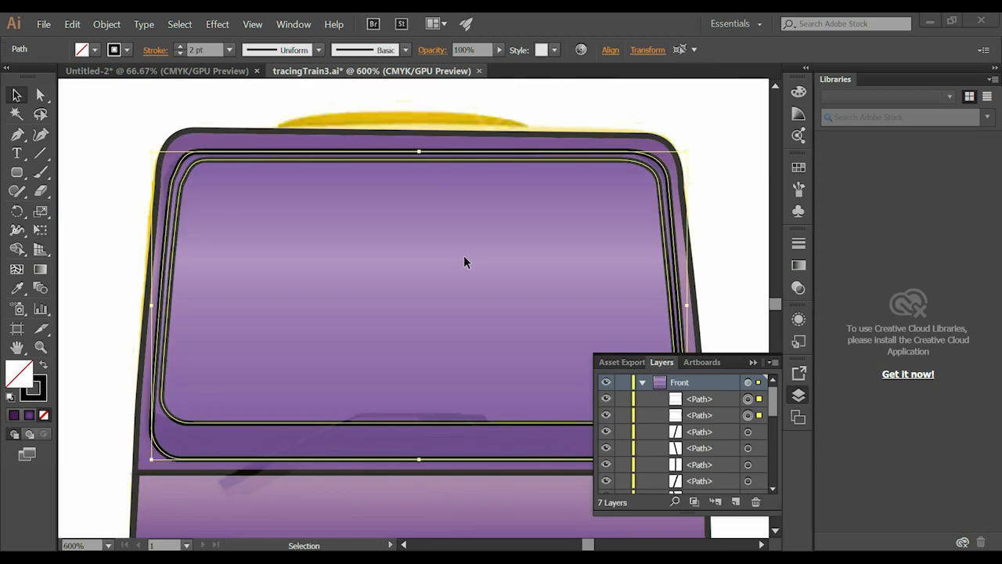
click(751, 362)
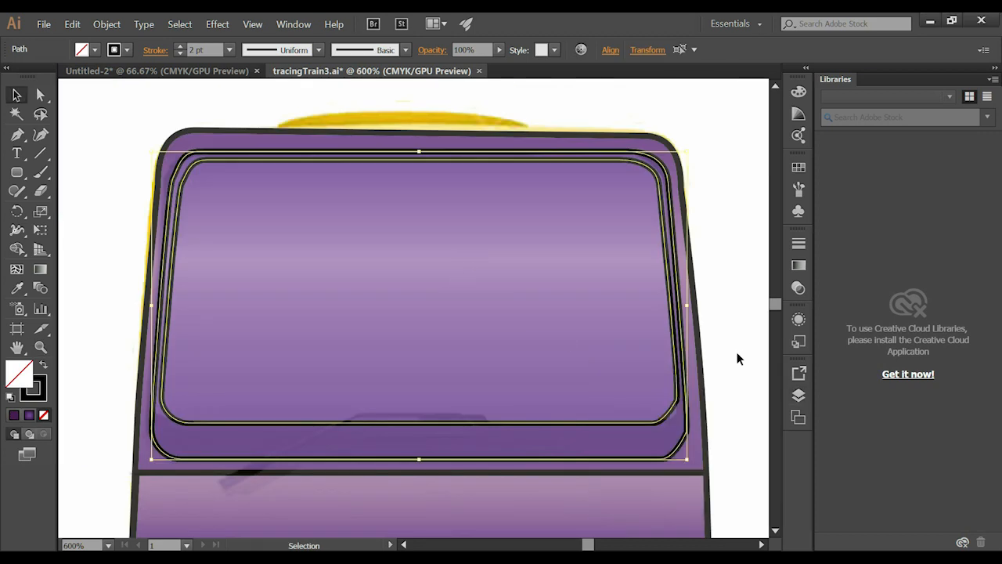
Step: Combine the inner and outer windshield outlines into one compound path and check it by toggling its visibility on the Front layer
key(ctrl+shift+a)
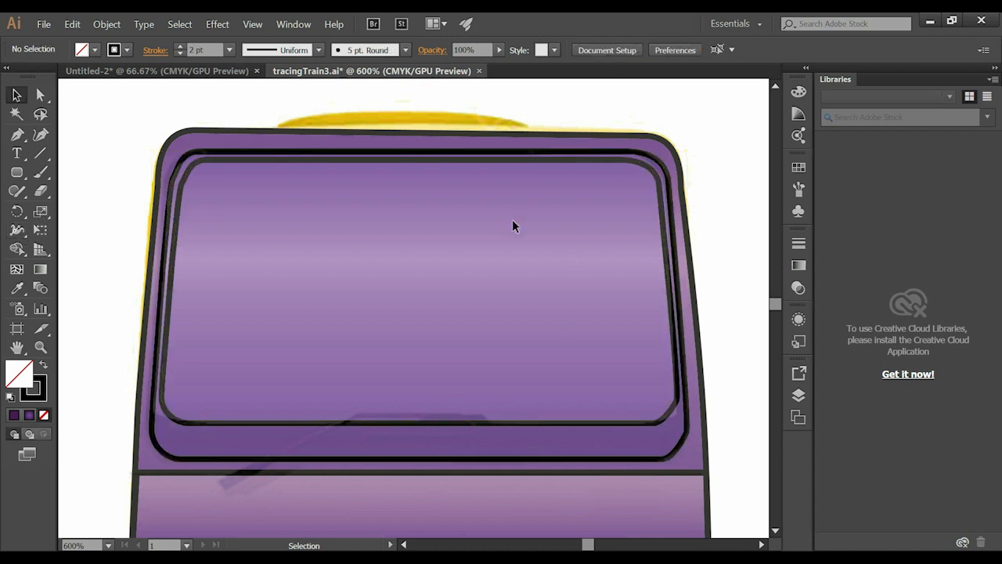
click(179, 429)
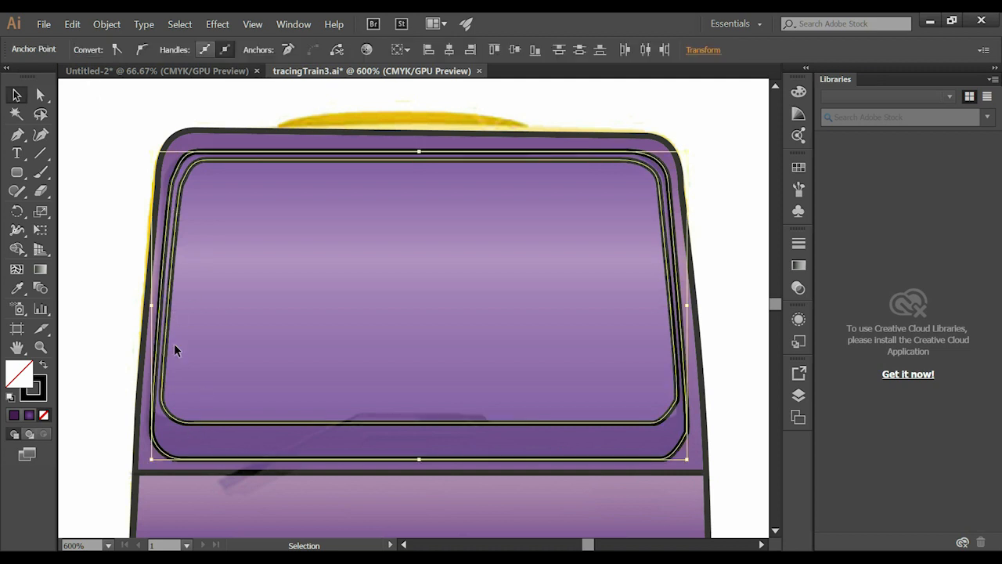
click(798, 396)
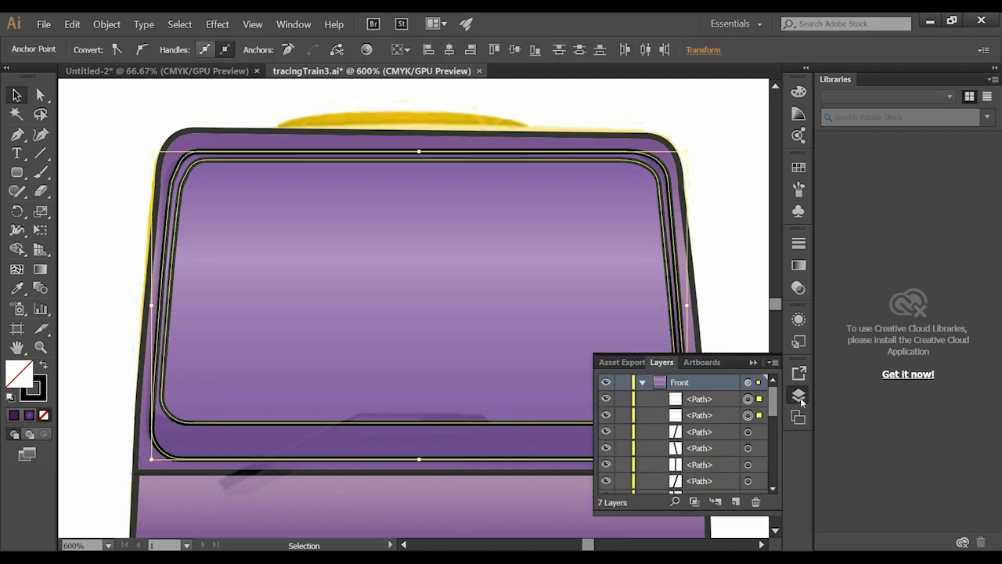
click(798, 396)
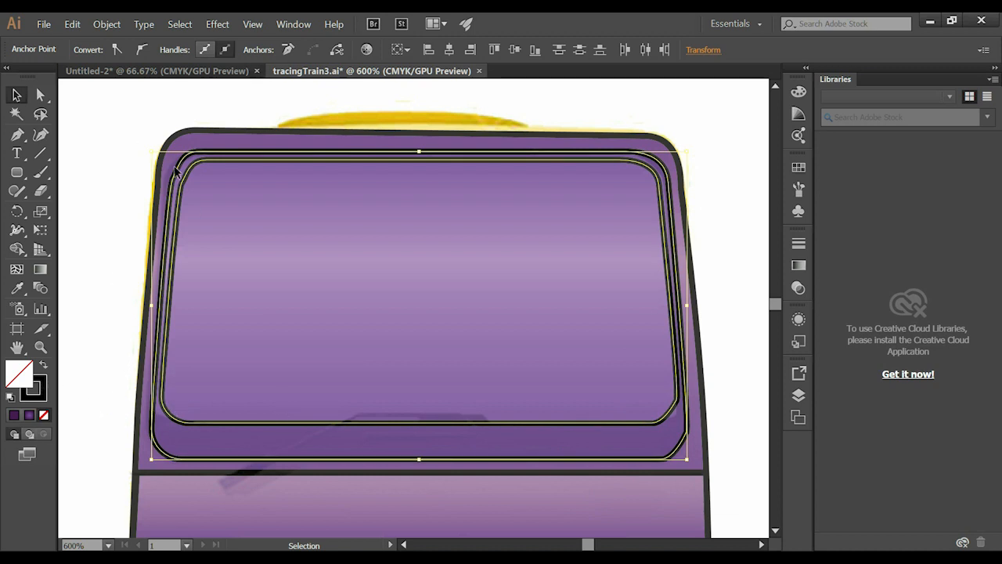
click(116, 25)
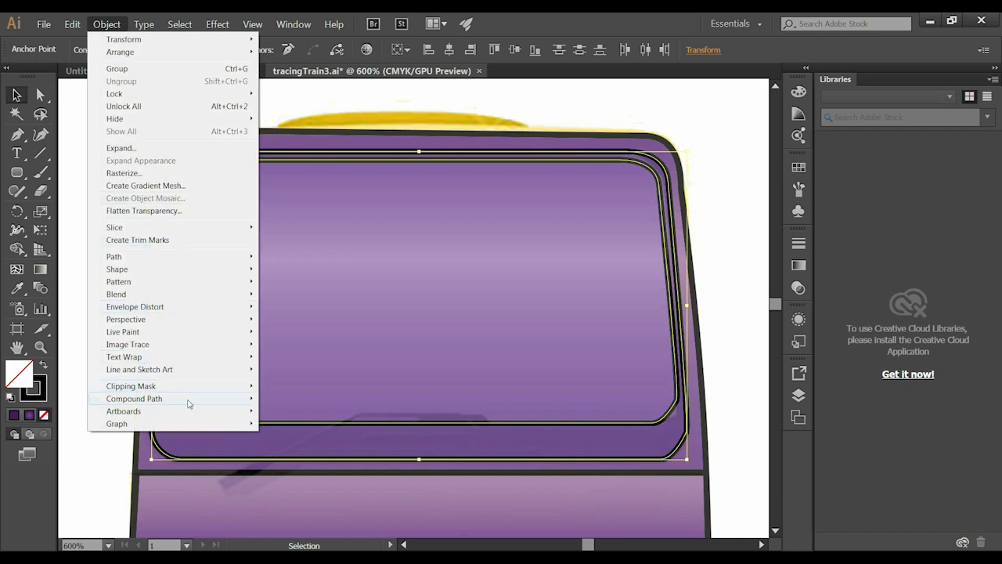
mouse_move(256, 405)
click(293, 400)
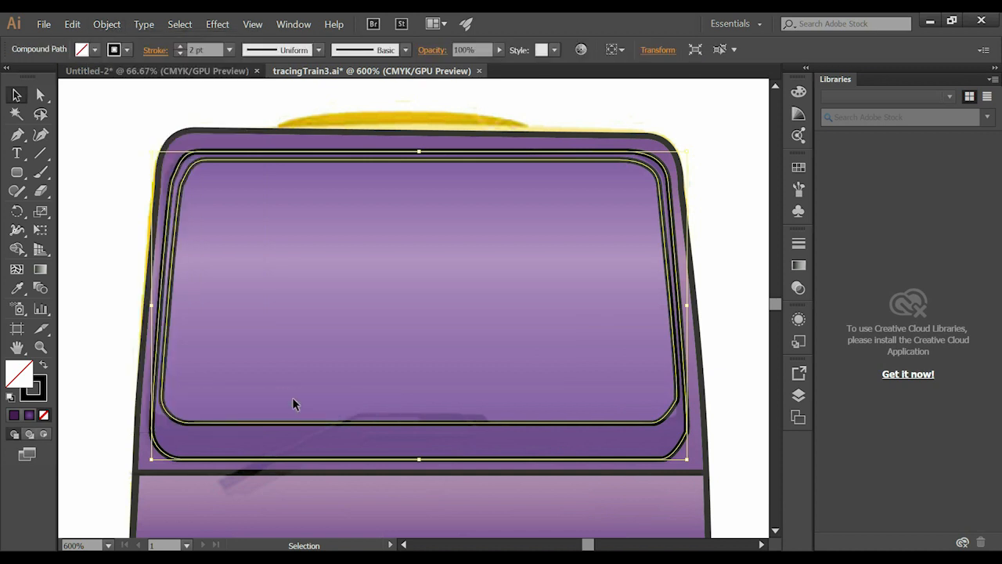
click(798, 394)
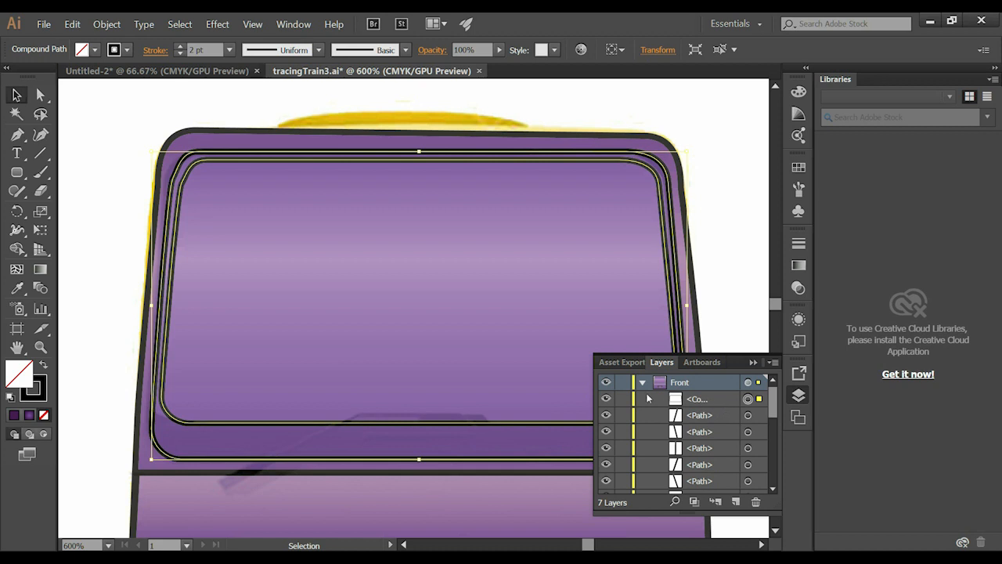
click(606, 399)
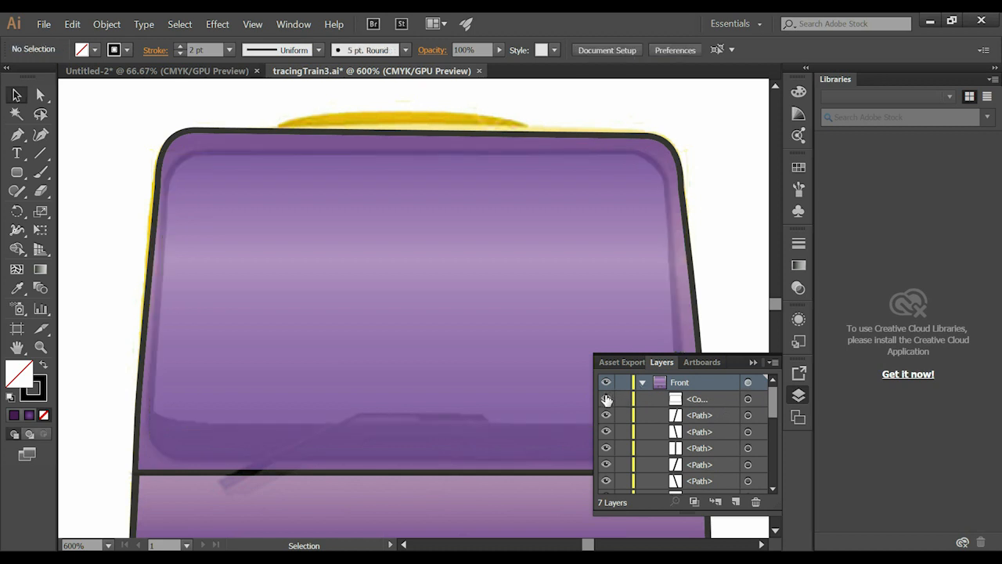
click(606, 398)
Step: Fill the compound windshield frame with dark gray 4C4C4C and deselect it
click(543, 422)
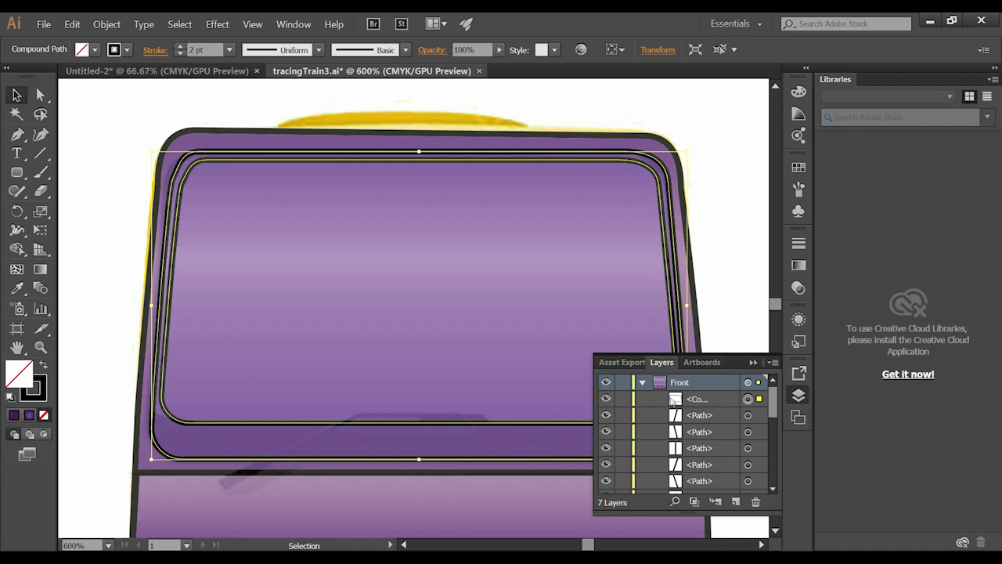
click(13, 415)
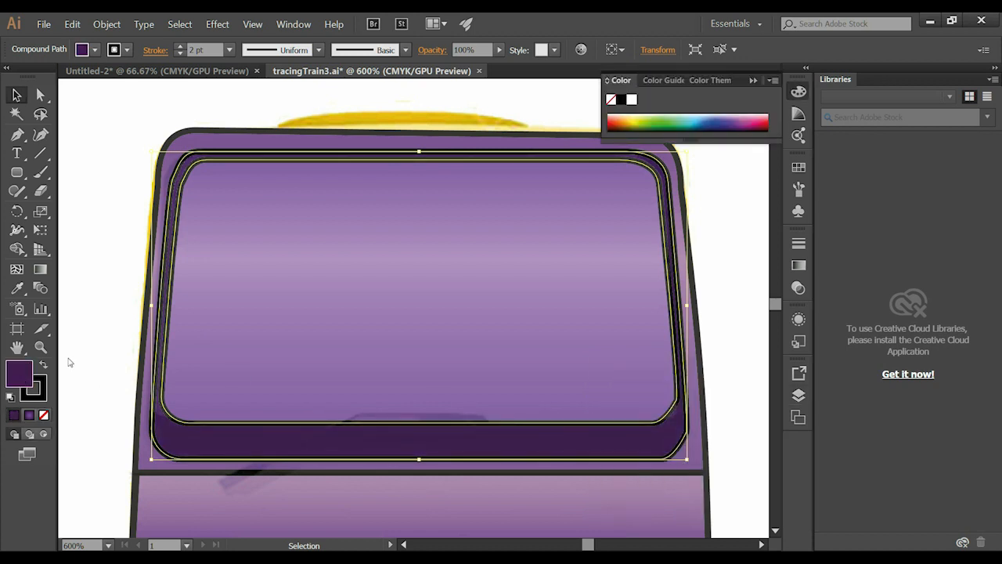
drag(681, 330, 535, 276)
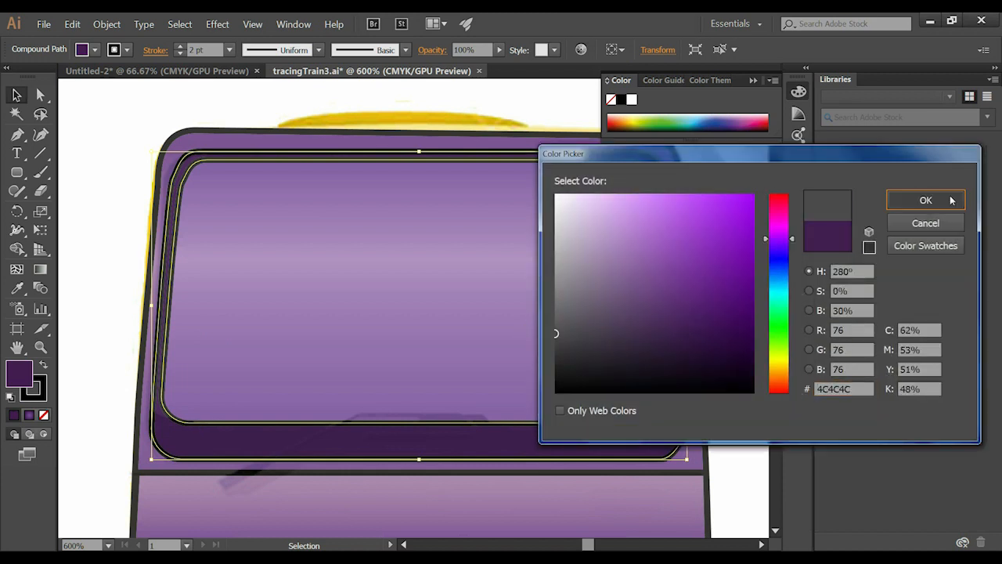
click(925, 199)
click(724, 305)
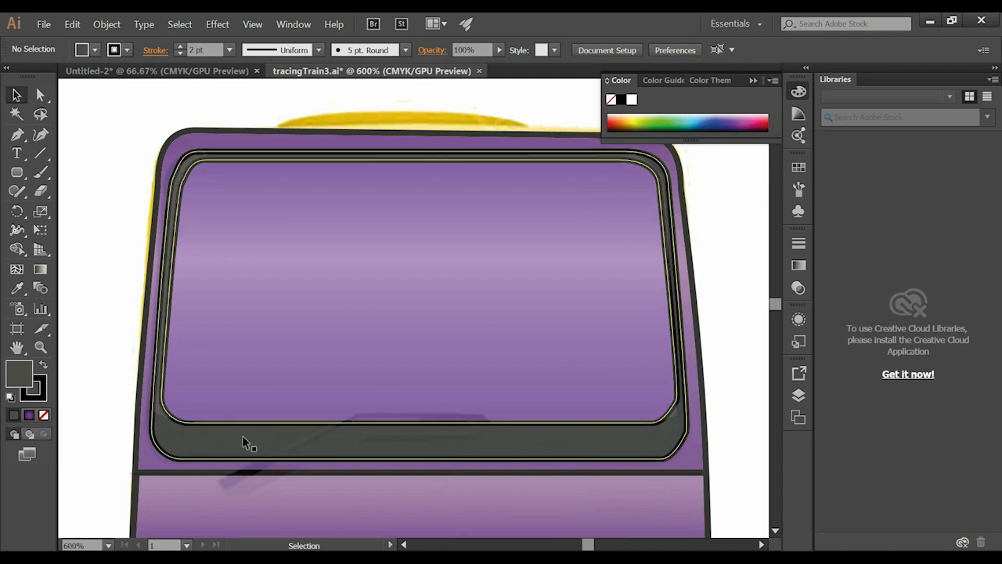
Step: Remove the black stroke from the windshield frame, keeping only its gray fill
click(43, 399)
click(45, 415)
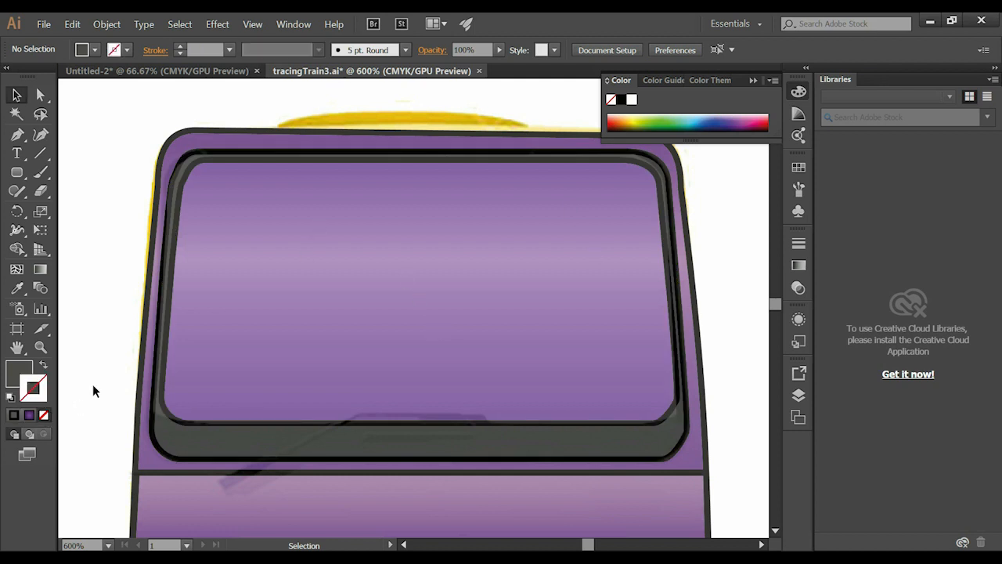
click(253, 423)
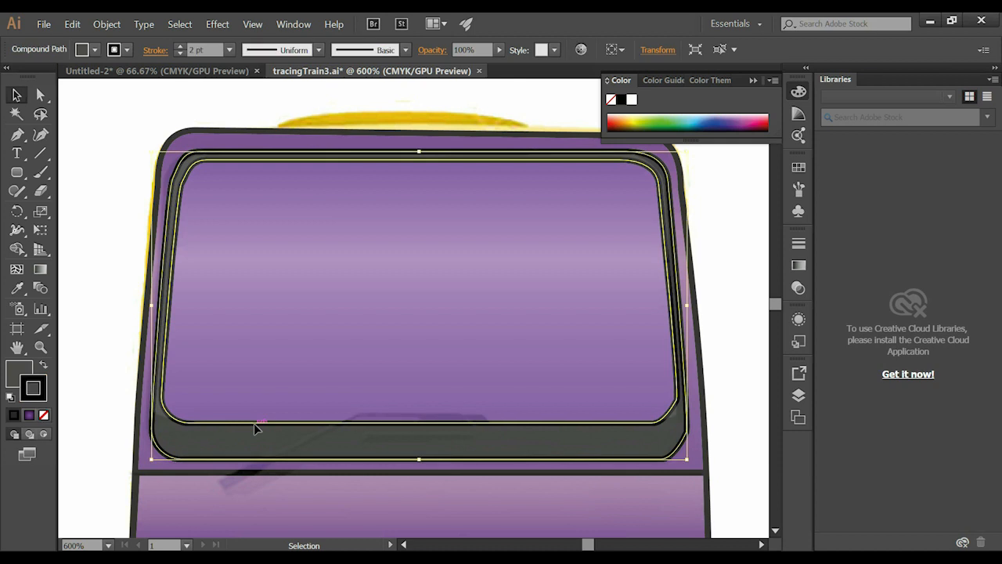
click(44, 415)
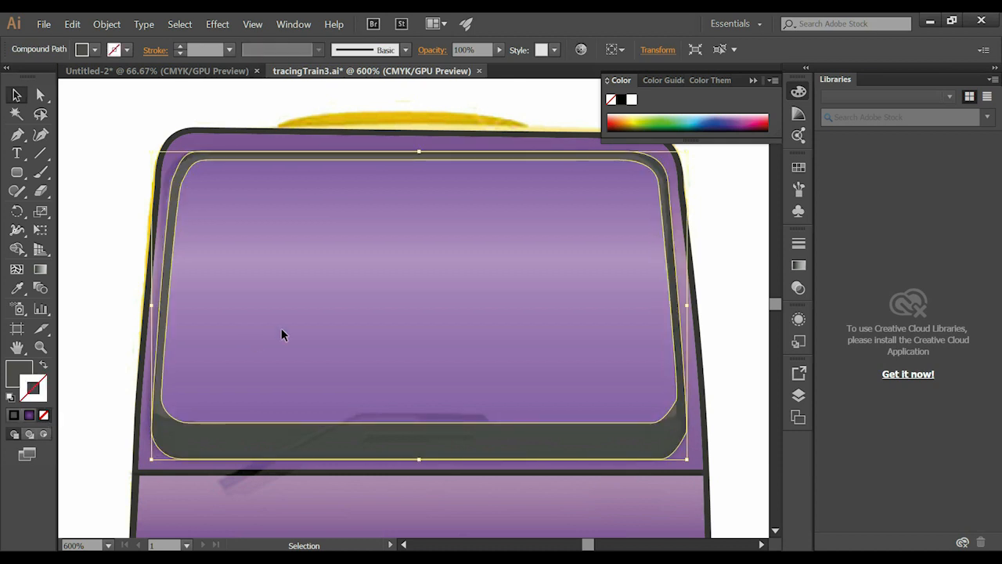
click(739, 261)
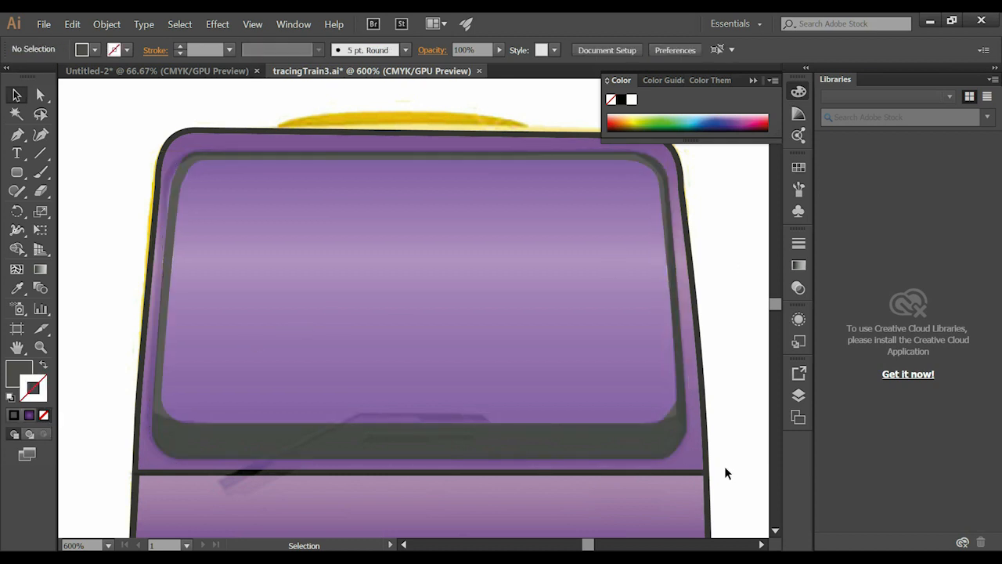
Step: Smooth the lower-right corner of the frame's inner outline by straightening its anchor handle along the side edge
key(a)
click(674, 400)
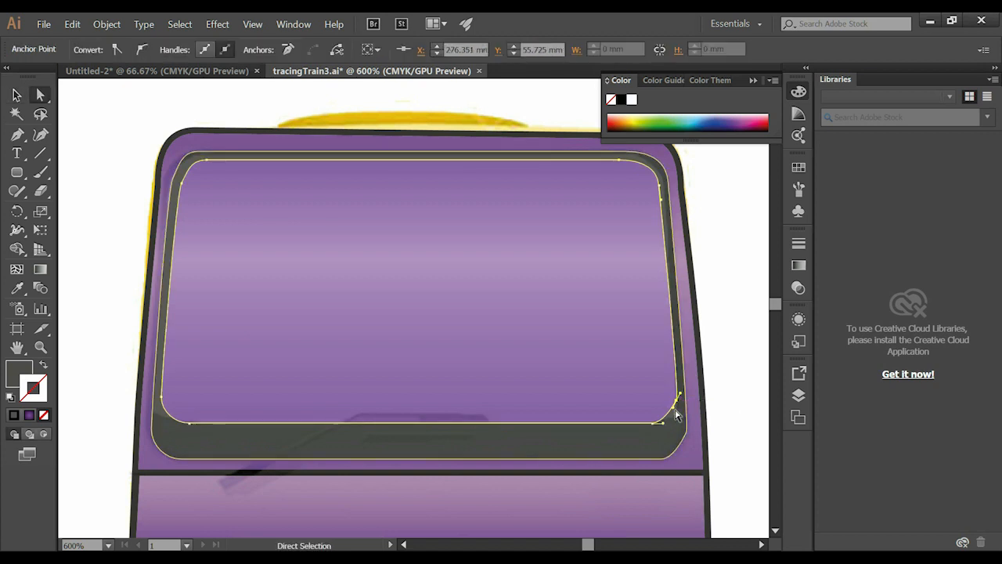
drag(675, 415, 678, 410)
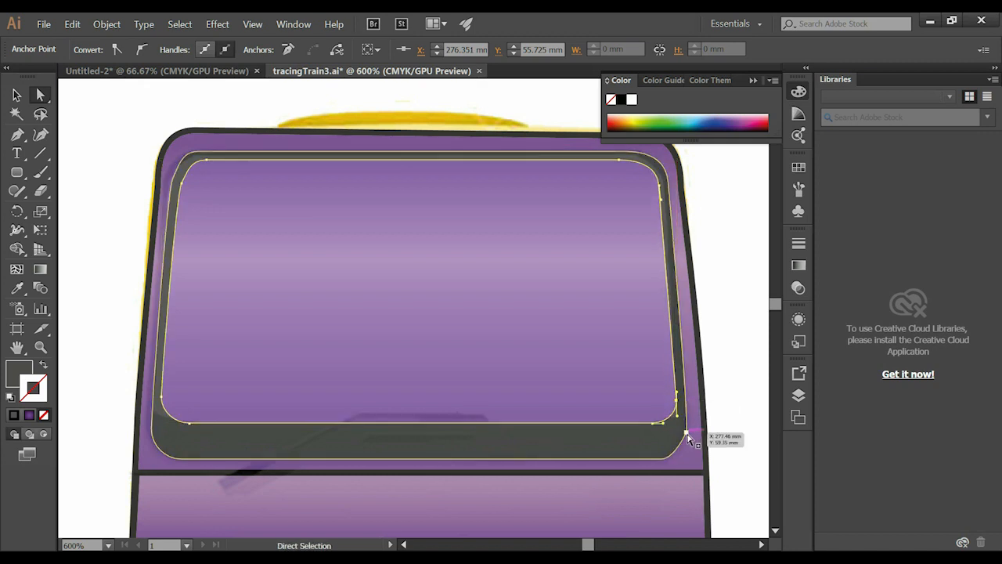
Step: Round the frame's outer lower-right corner by moving its bottom anchor to about X 275.9 mm, Y 62.1 mm and realigning the side anchor's handle
click(685, 437)
click(685, 431)
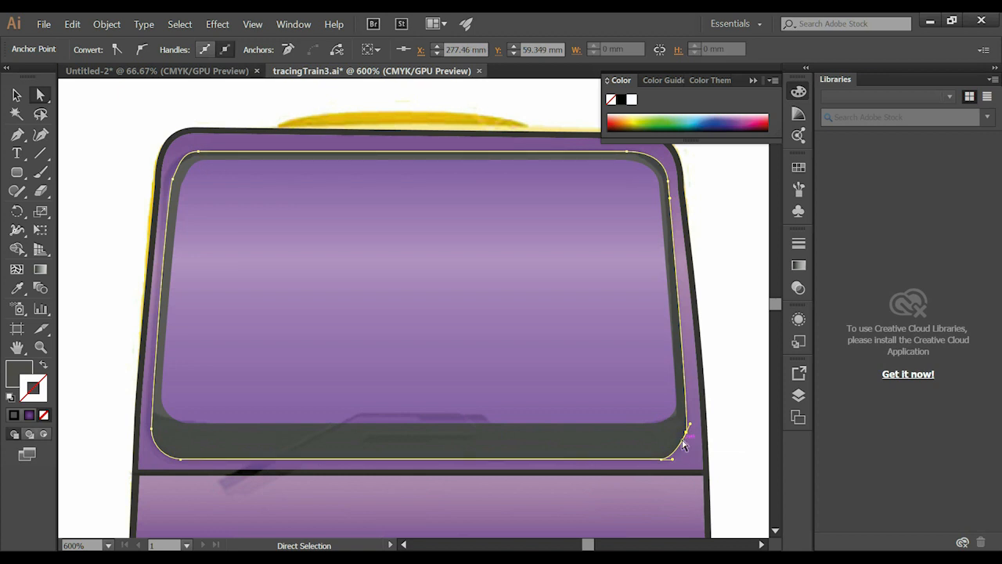
click(661, 459)
drag(655, 461, 673, 460)
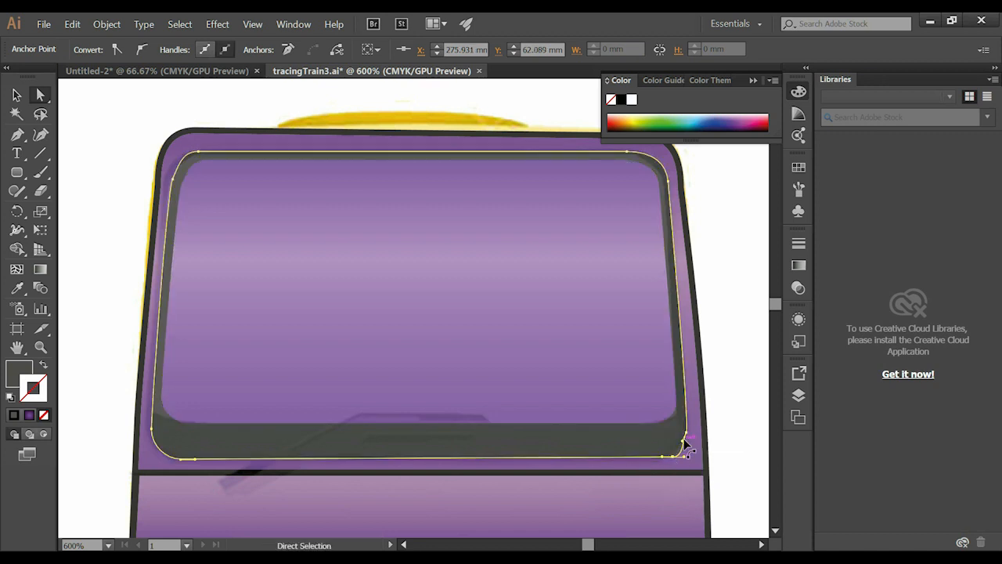
drag(682, 444, 683, 452)
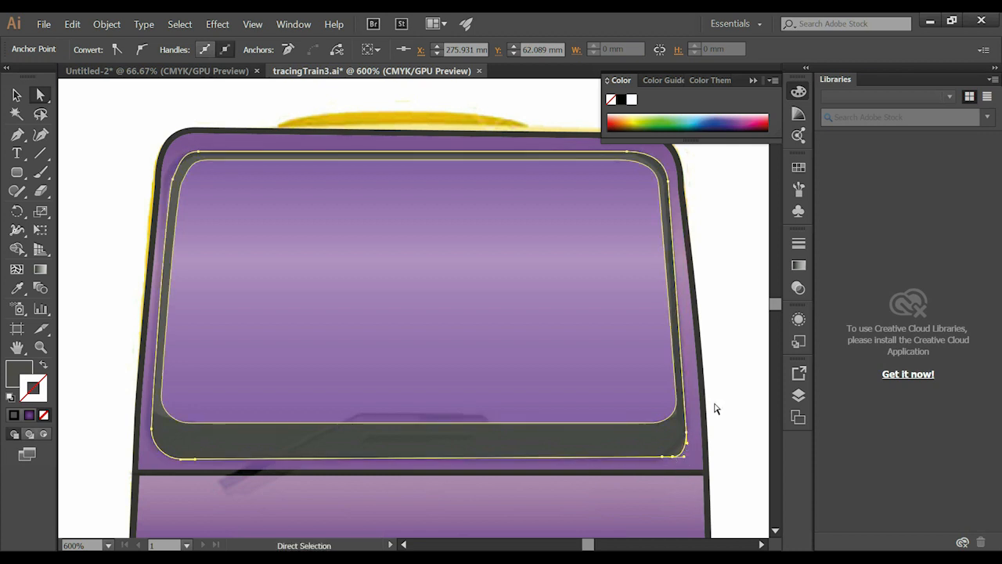
click(723, 374)
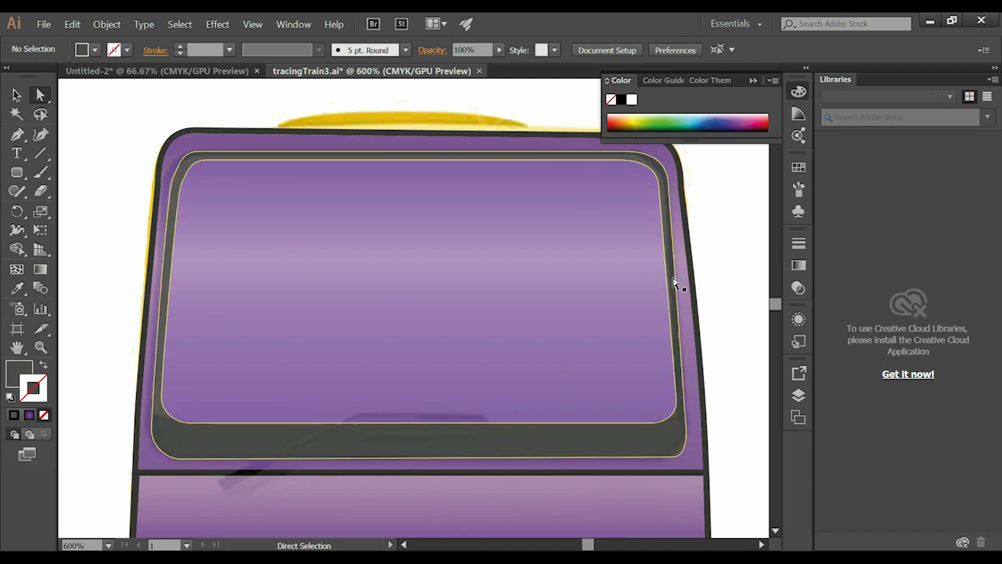
Step: Examine the whole front view at 400% to check the windshield frame against the body
key(z)
alt+click(594, 276)
key(space)
drag(345, 334, 567, 229)
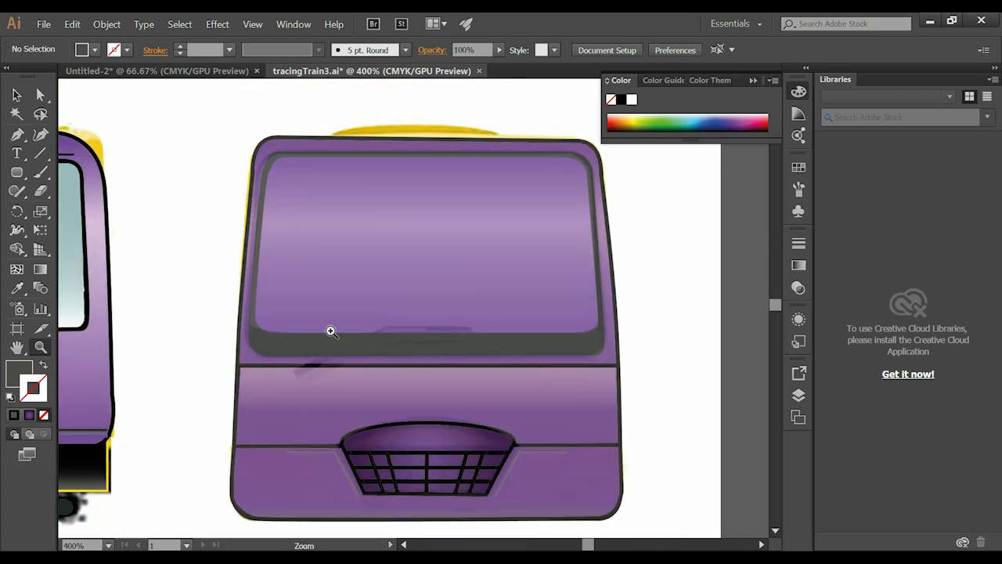